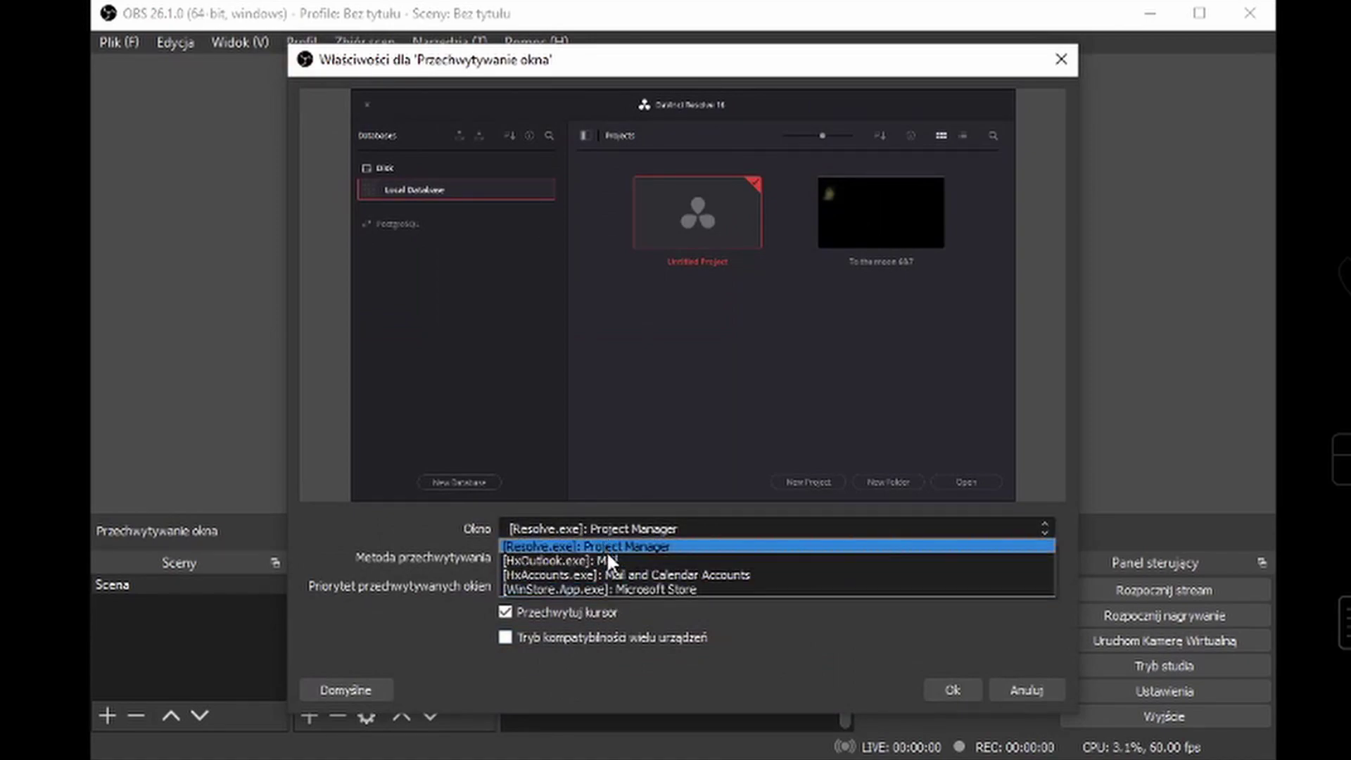
- Set the window capture source to [Resolve.exe]: Project Manager and accept its properties
left_click(628, 546)
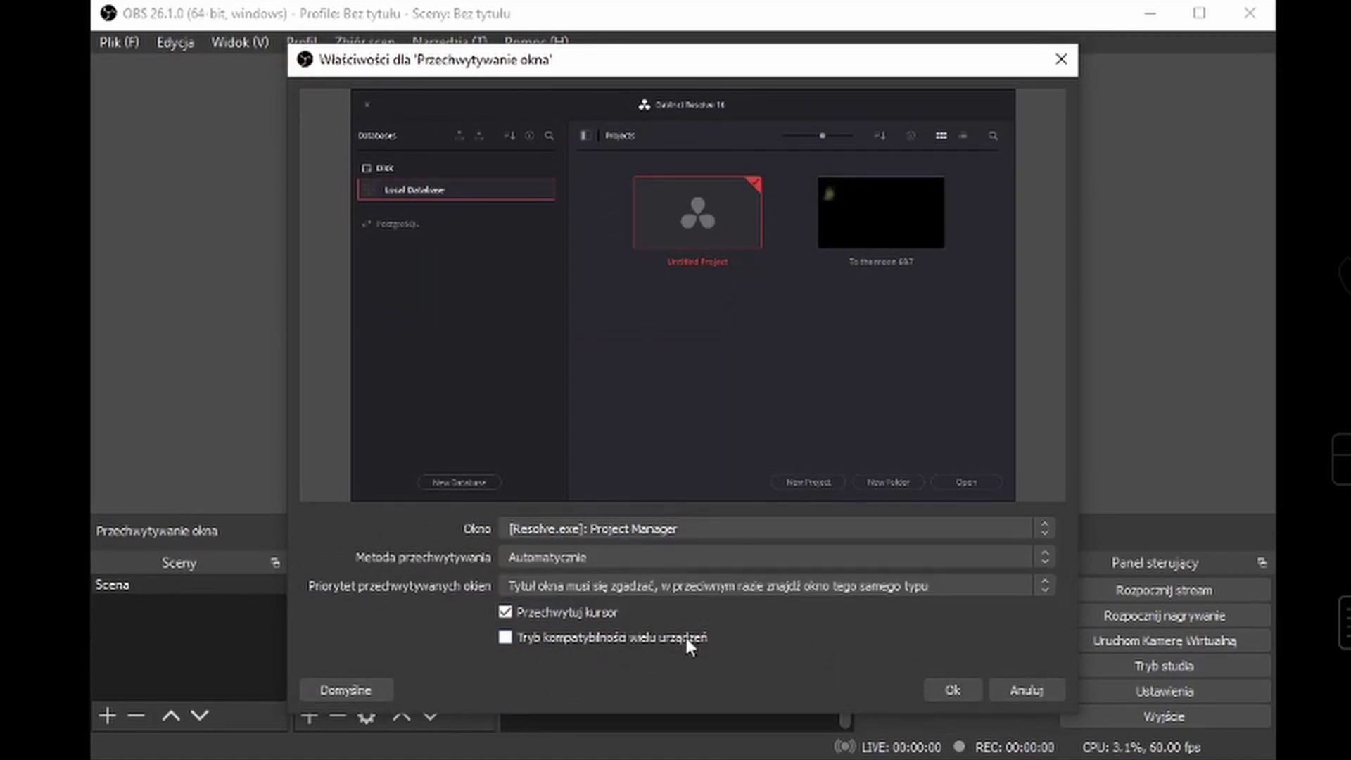
left_click(960, 686)
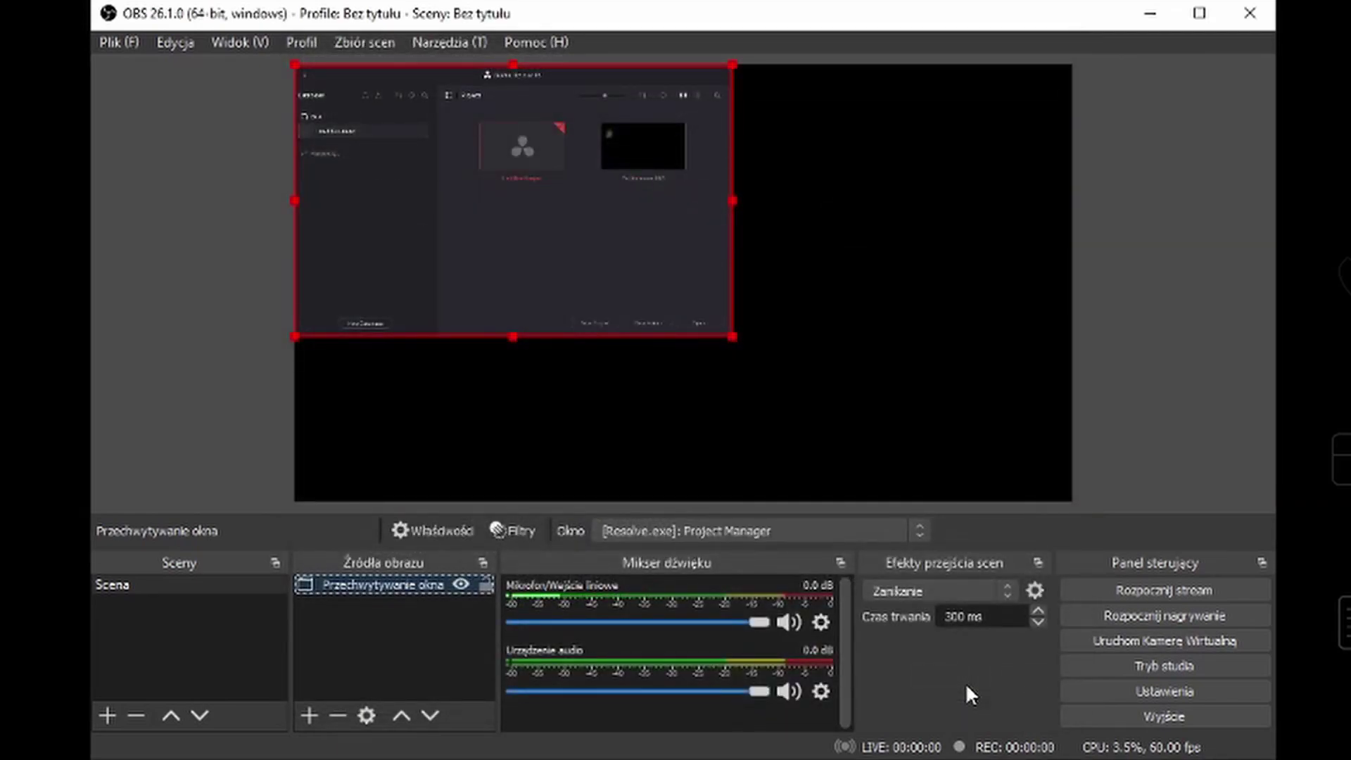
- Review the base and output resolutions in the video settings and close the settings
left_click(1133, 692)
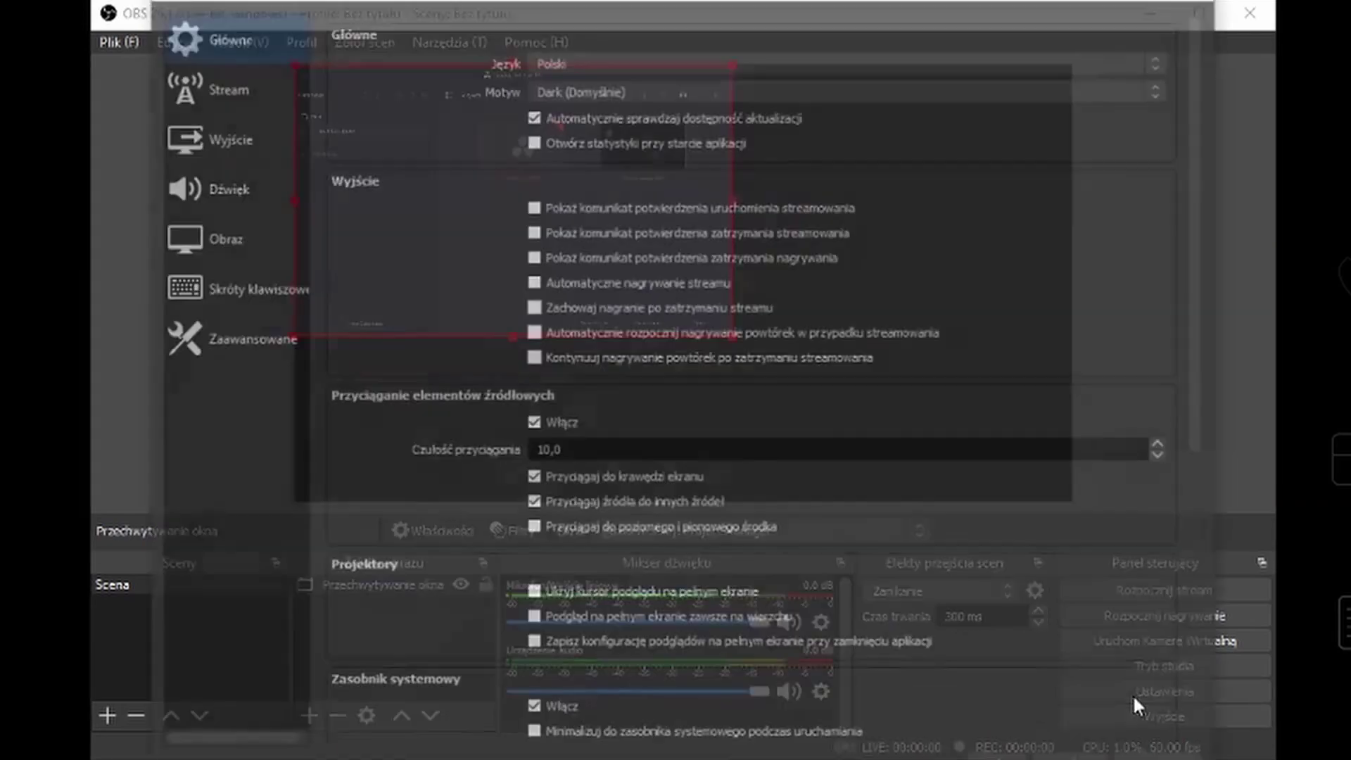
left_click(225, 242)
left_click(629, 33)
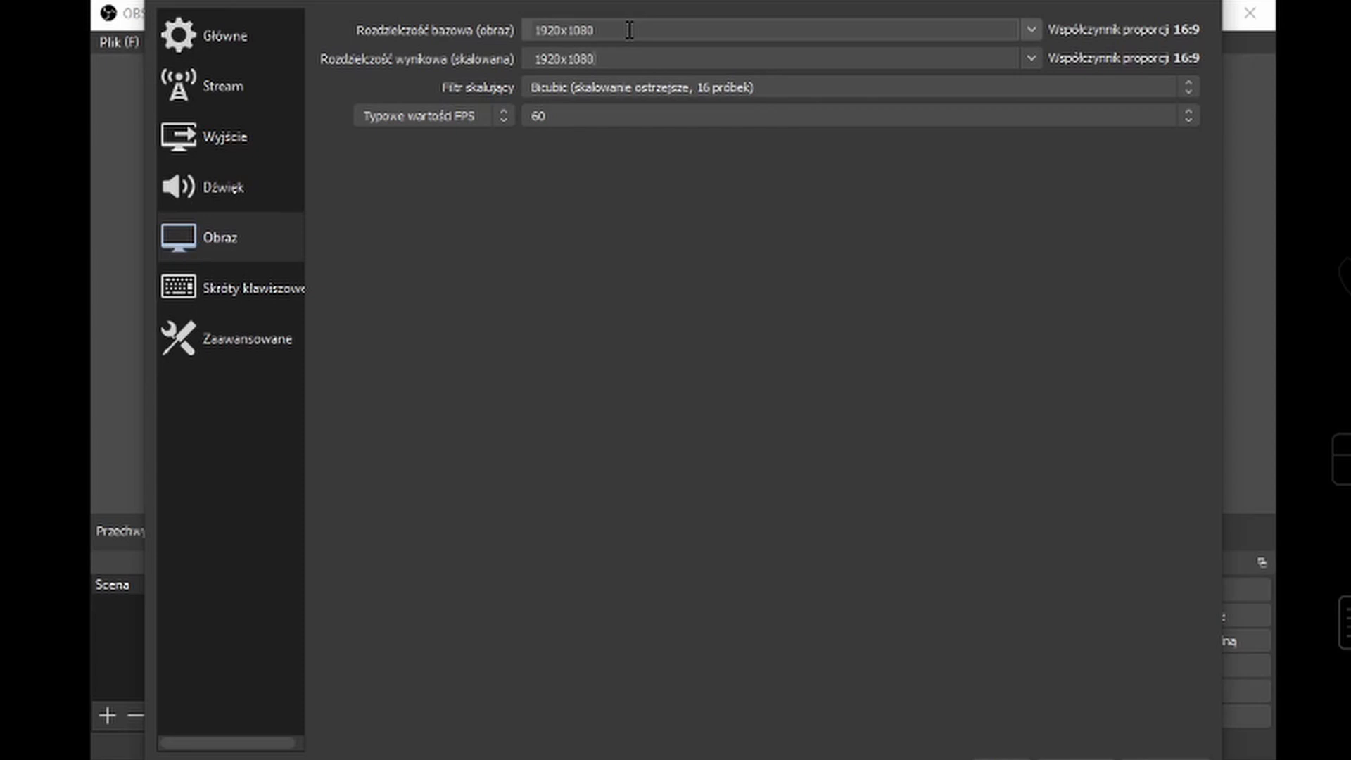
left_click(647, 62)
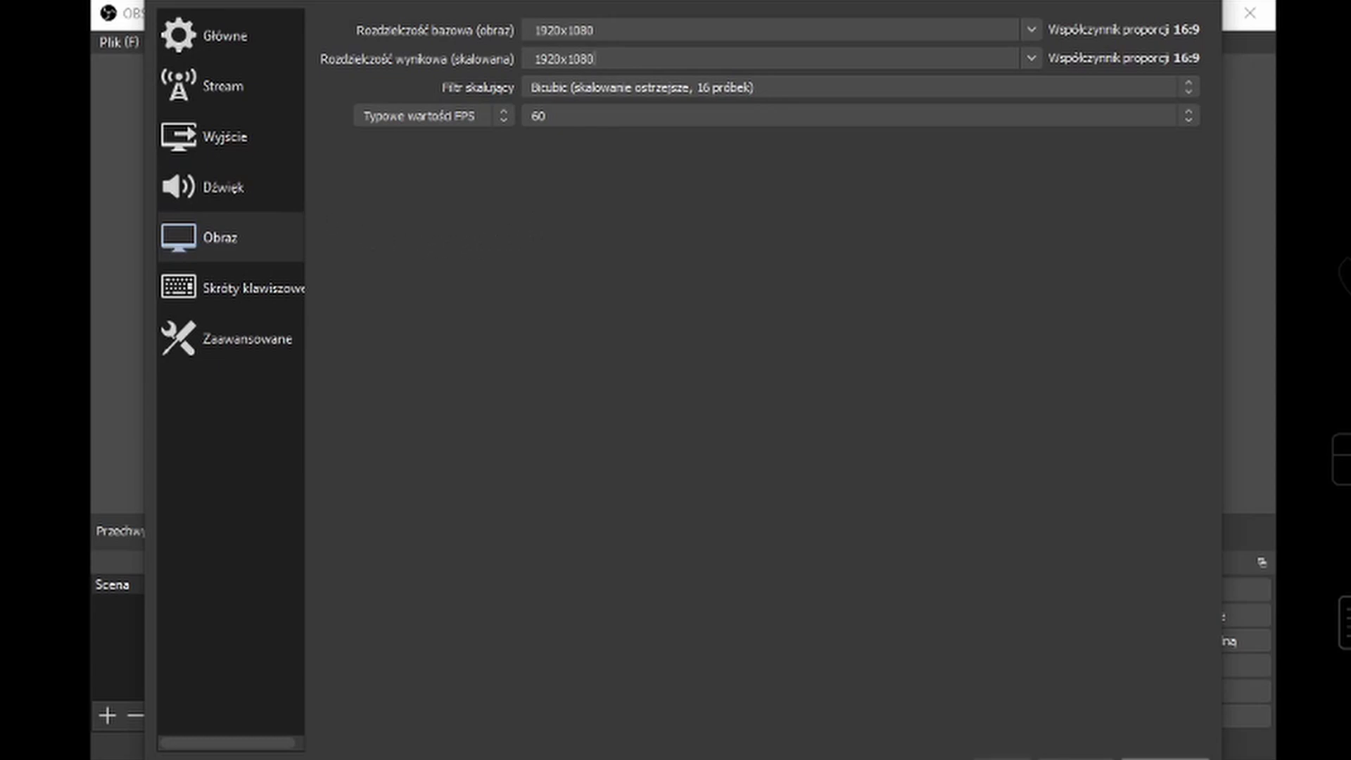
left_click(1166, 758)
left_click(1250, 20)
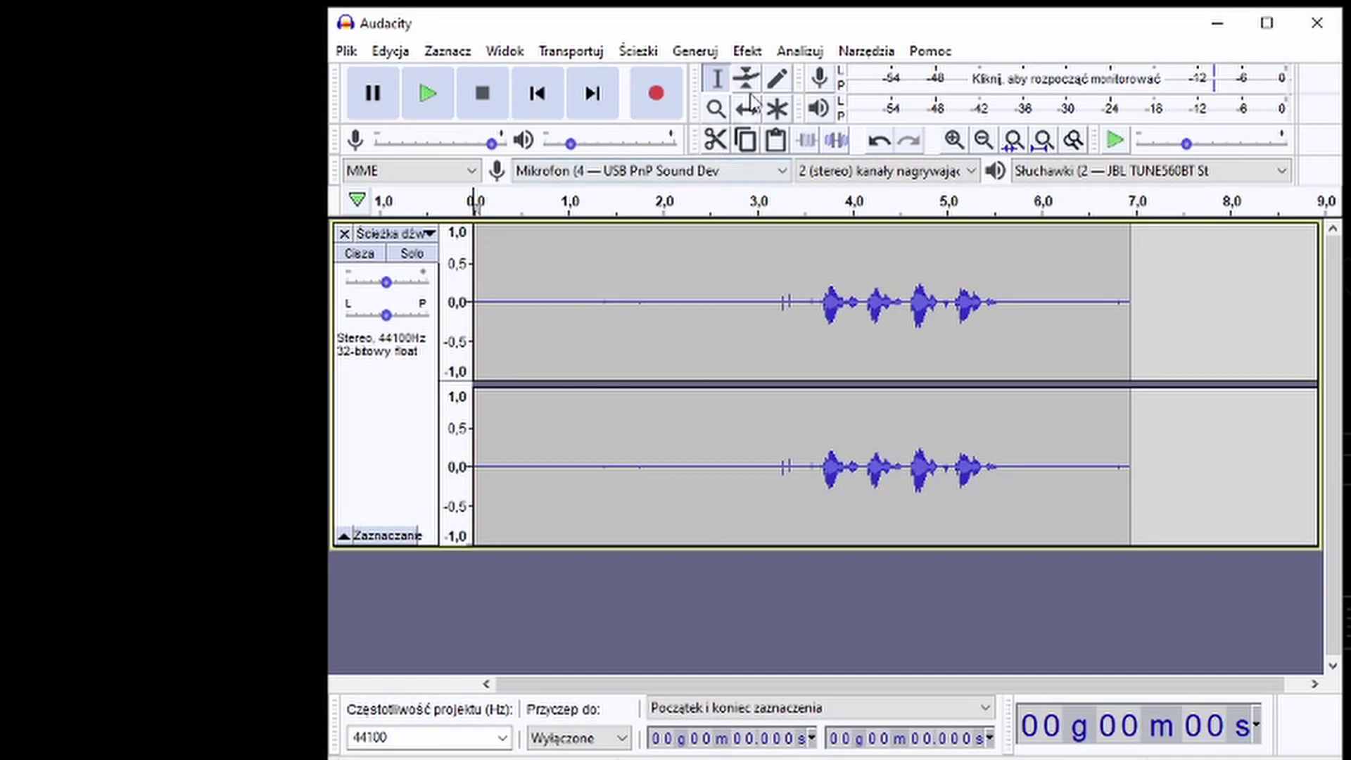
left_click(746, 50)
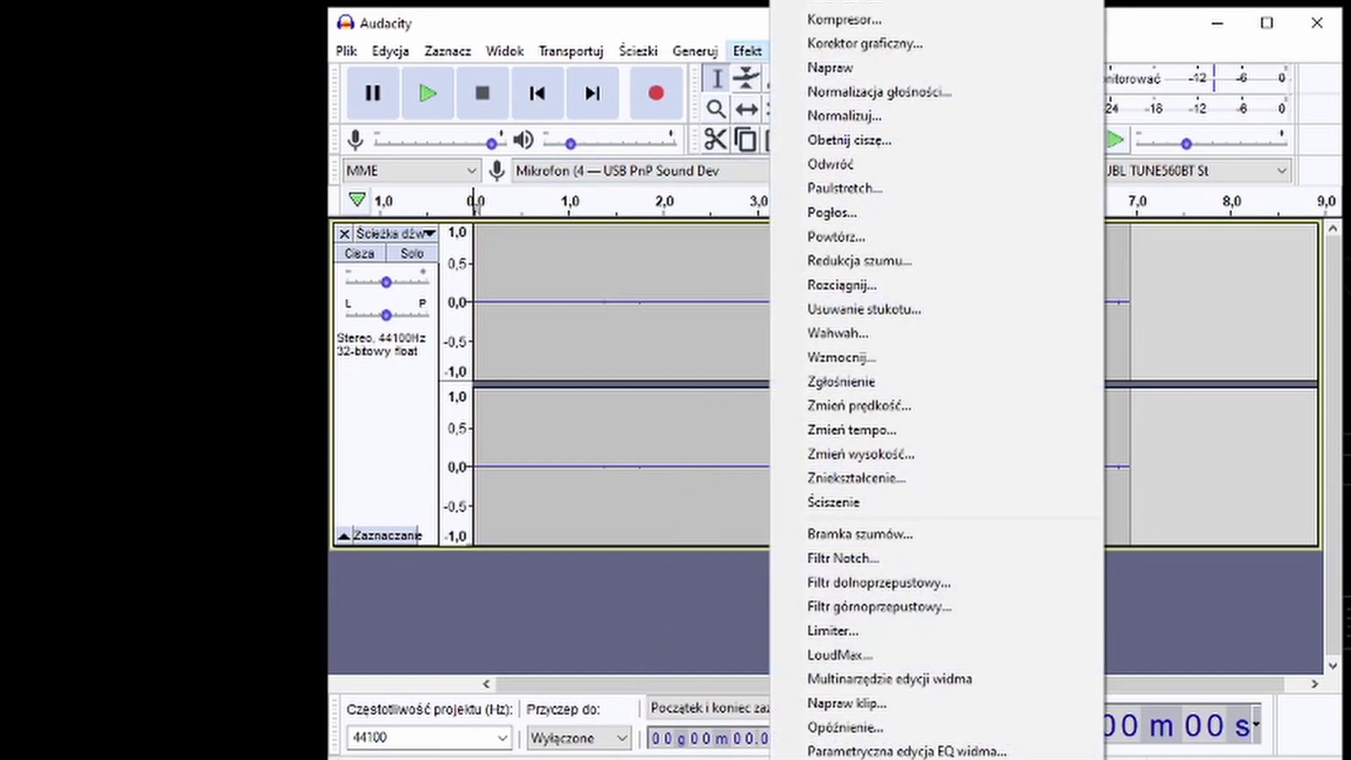
scroll(879, 655, "down", 2)
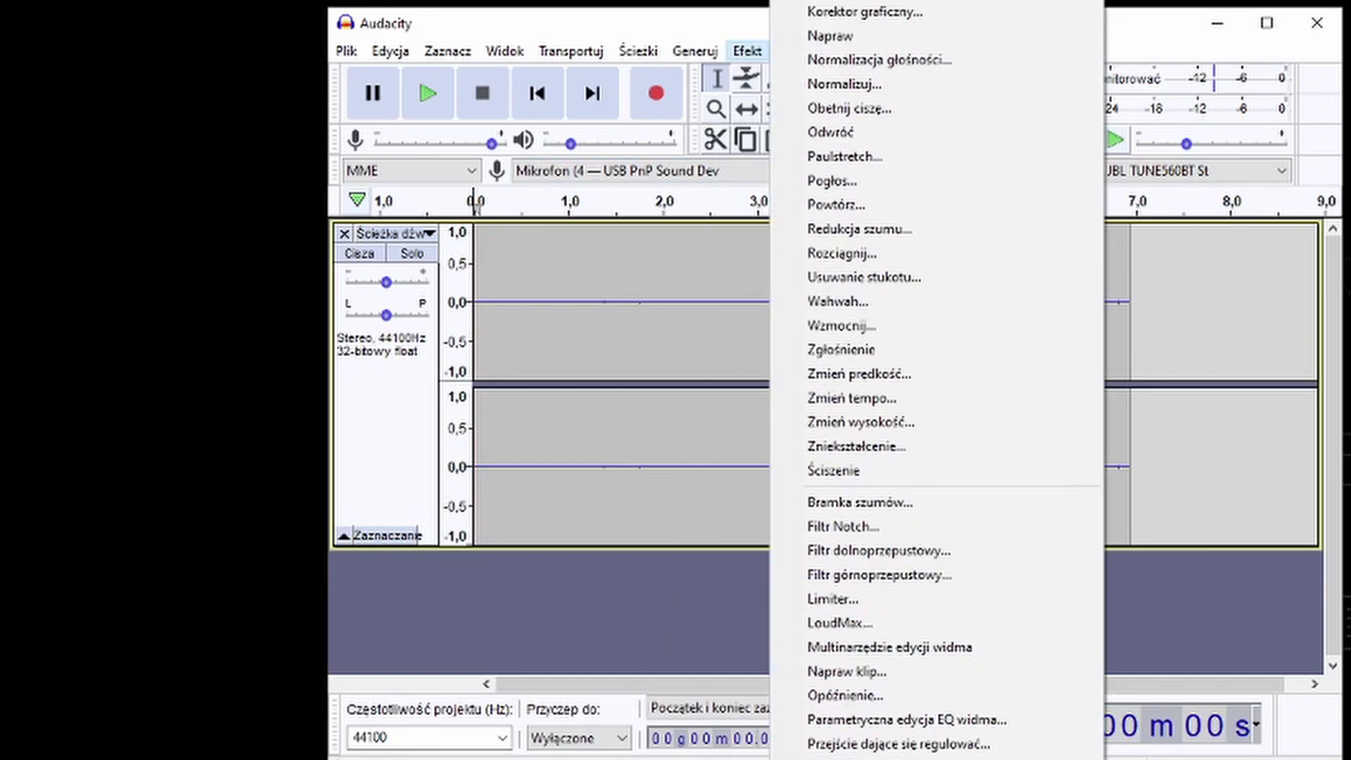
scroll(880, 655, "down", 1)
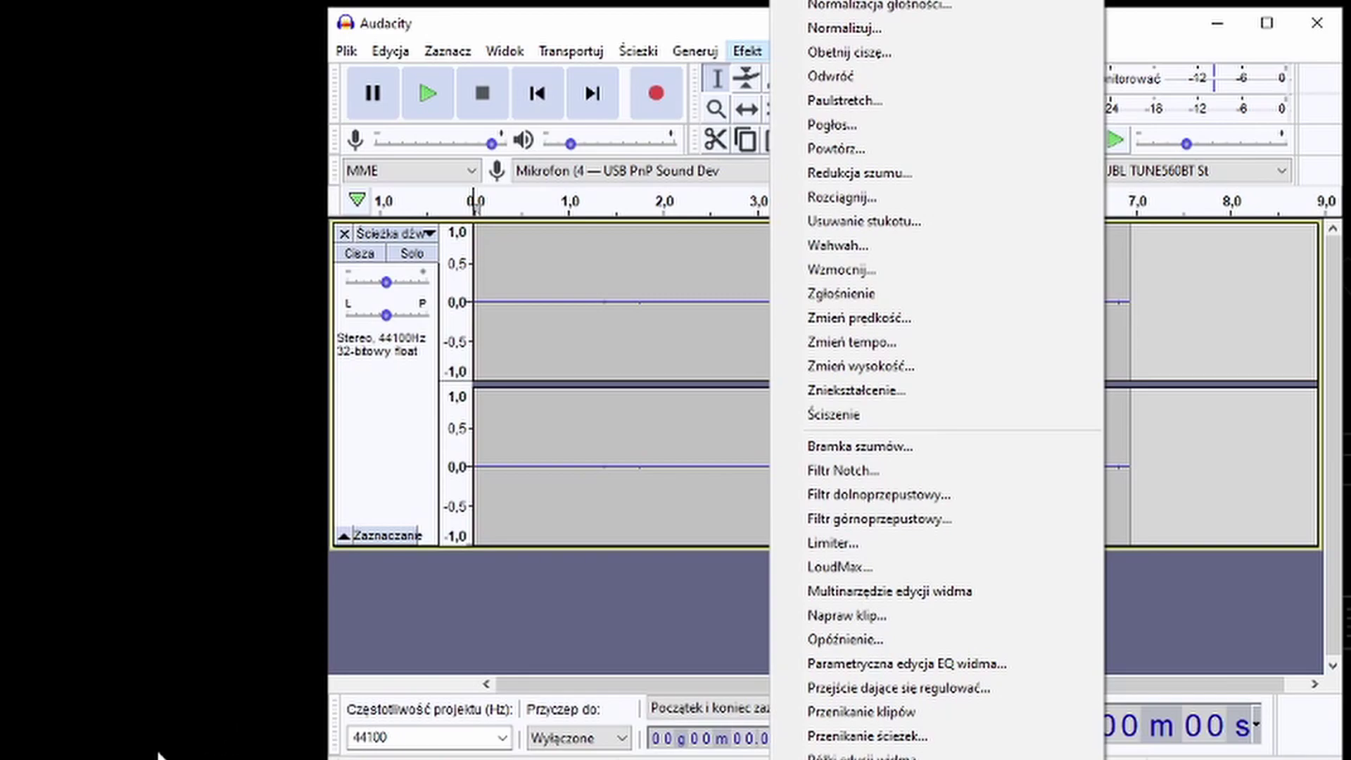
left_click(466, 639)
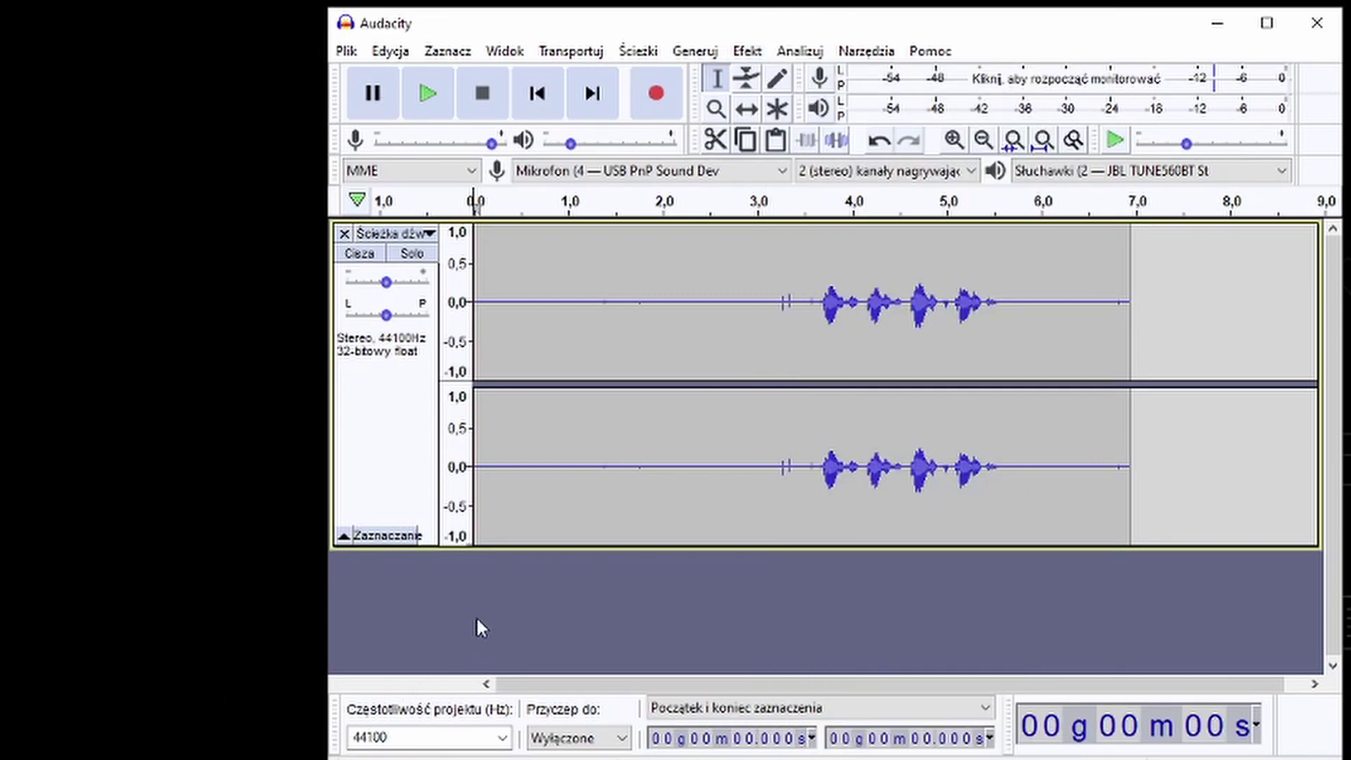
- In Audacity, apply the reaxcomp-standalone compressor to the whole recording, checking the settings of bands 2, 3 and 4 first
double_click(603, 466)
left_click(748, 51)
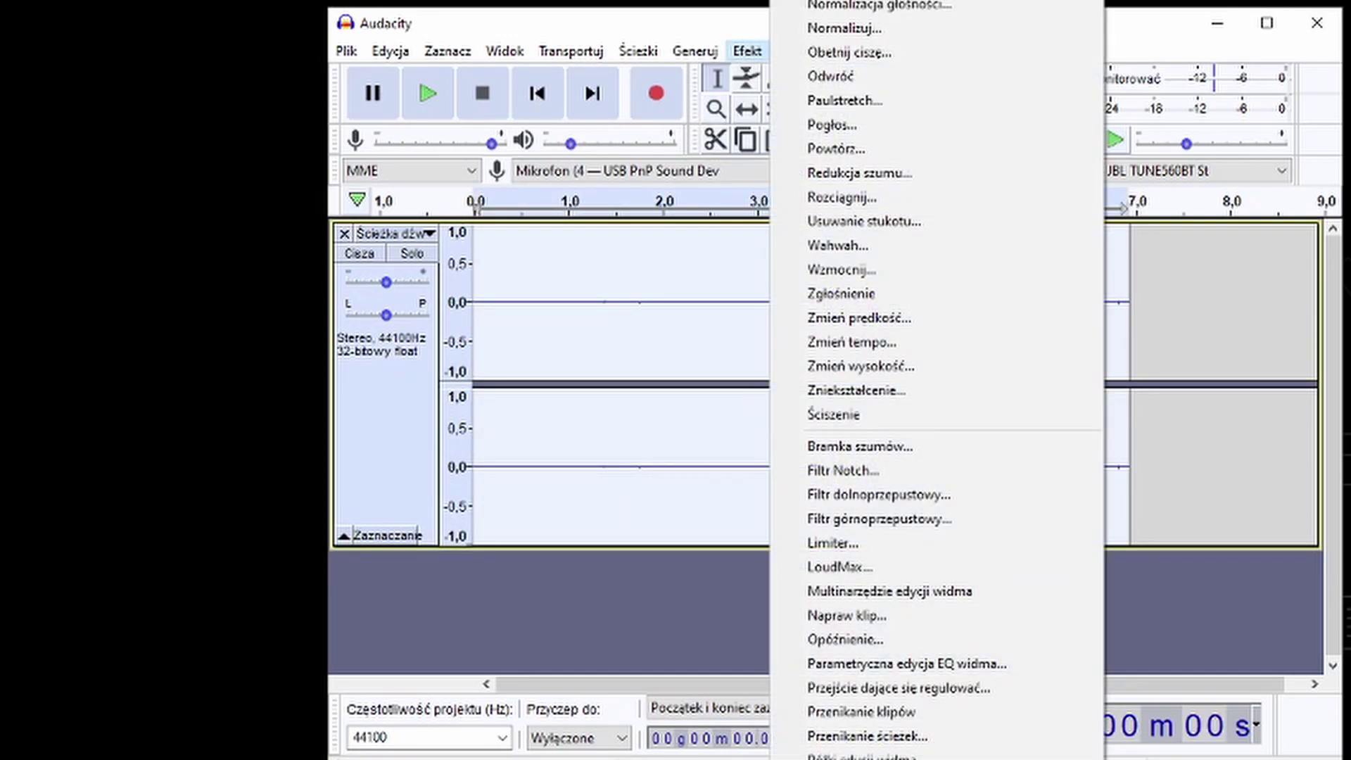
key("Return")
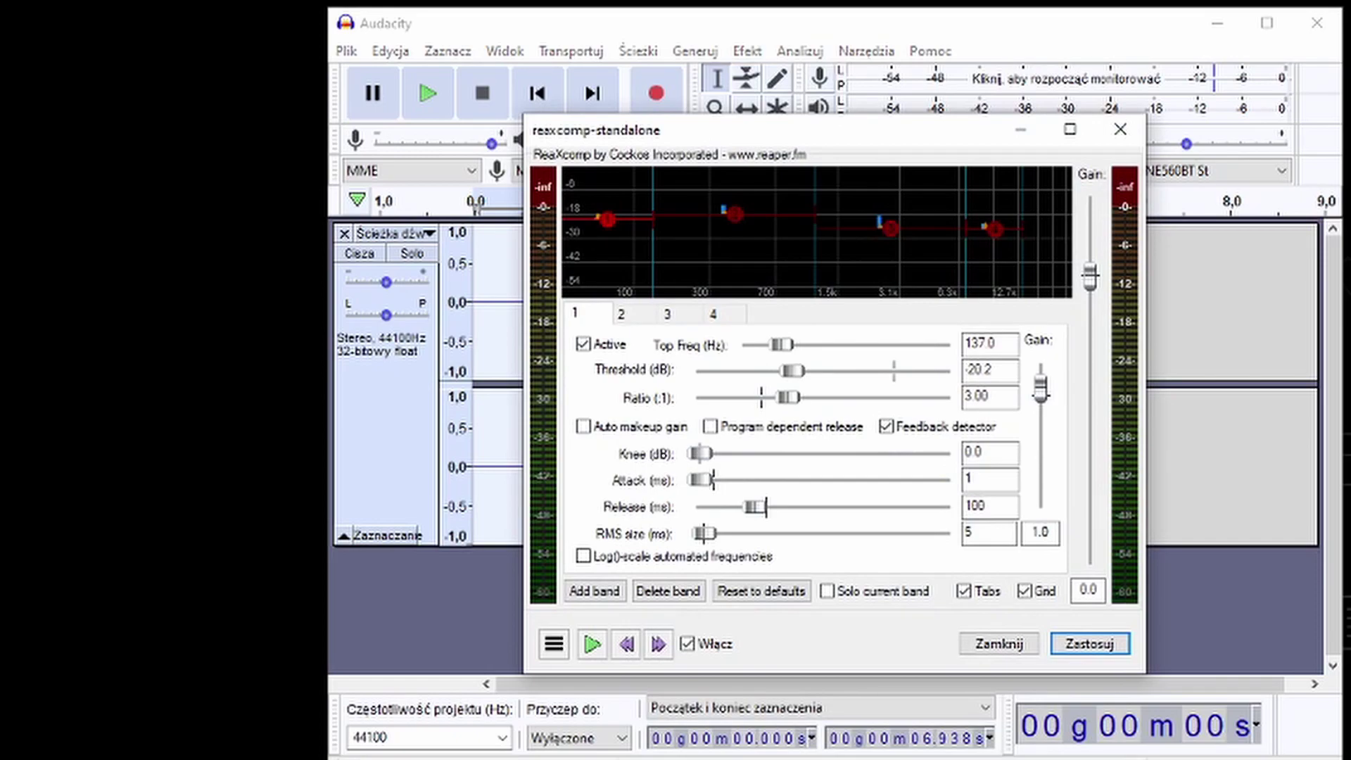
left_click(632, 315)
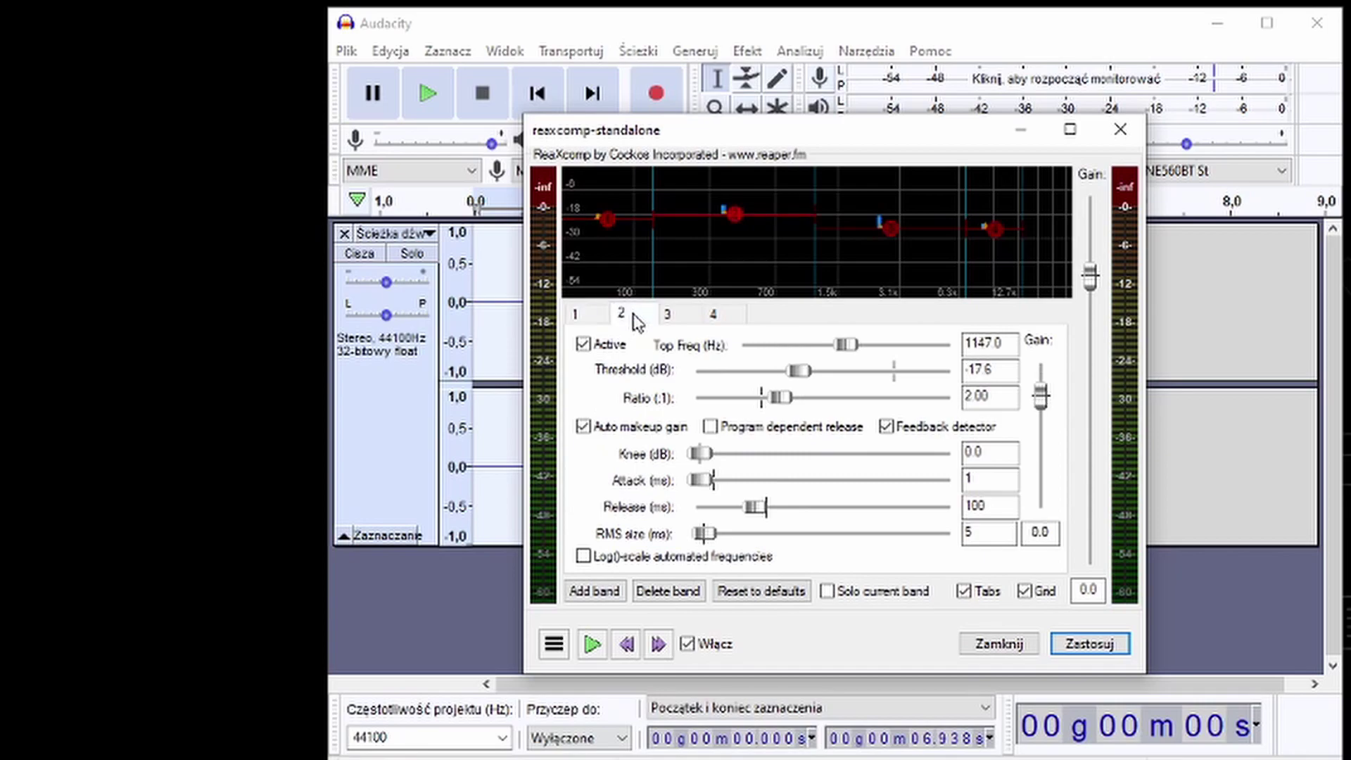
left_click(668, 317)
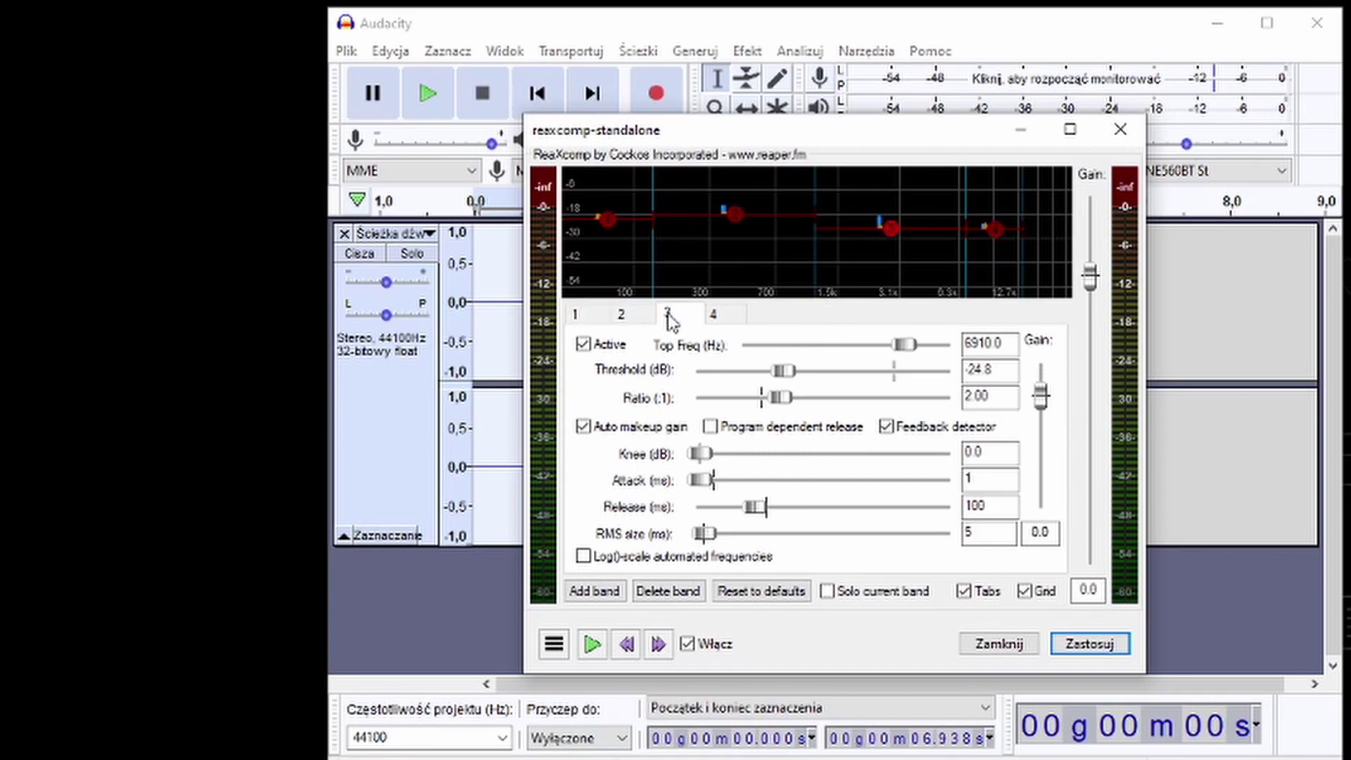
left_click(713, 314)
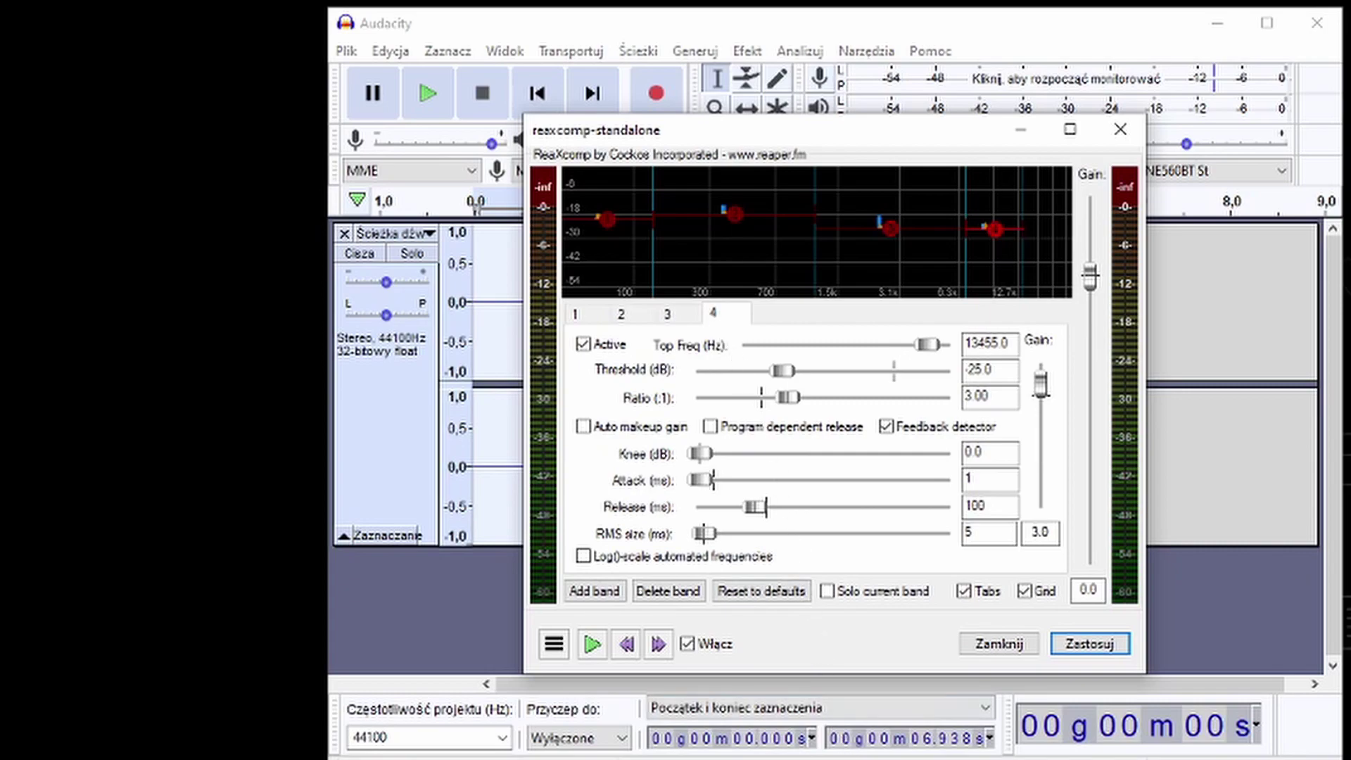
left_click(1116, 642)
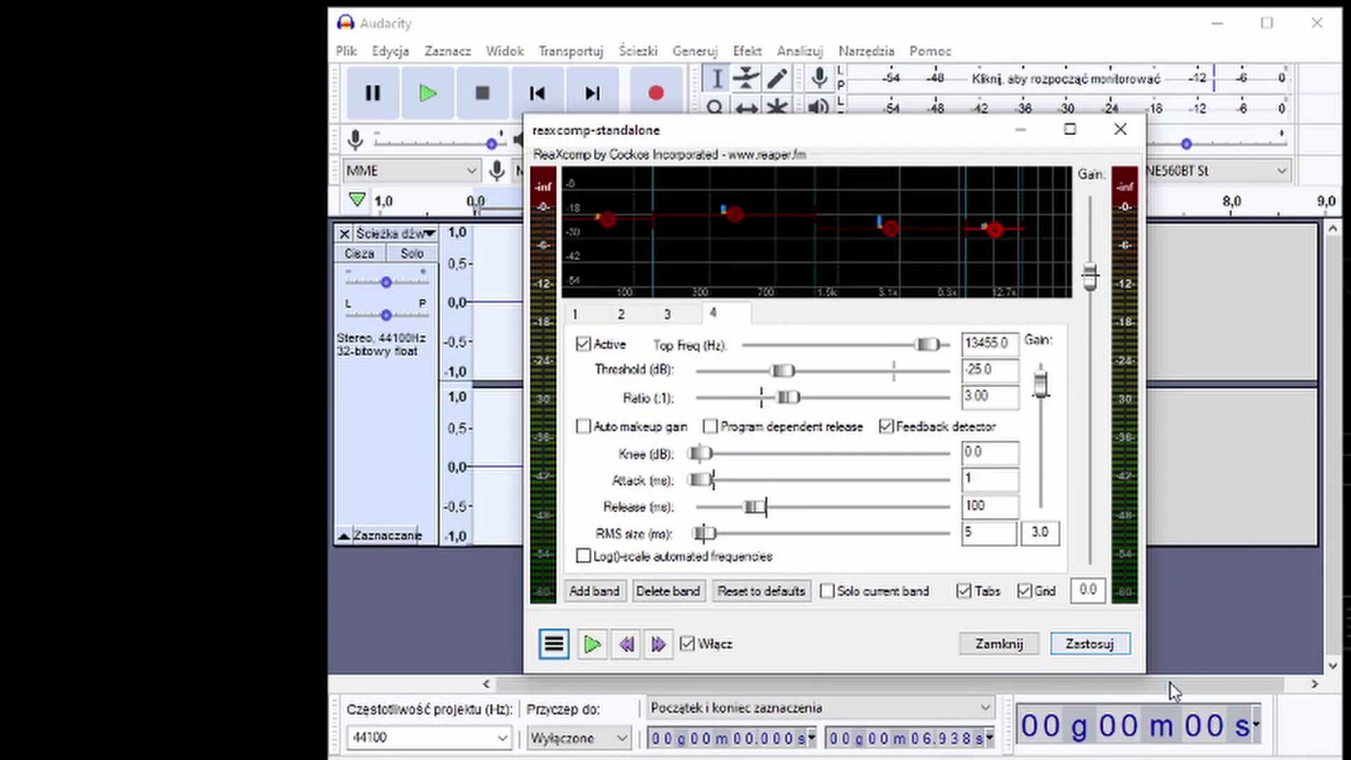
left_click(1121, 129)
- Apply the LoudMax effect to the whole recording with a -10.0 dB threshold and -0.1 dB output
left_click(748, 55)
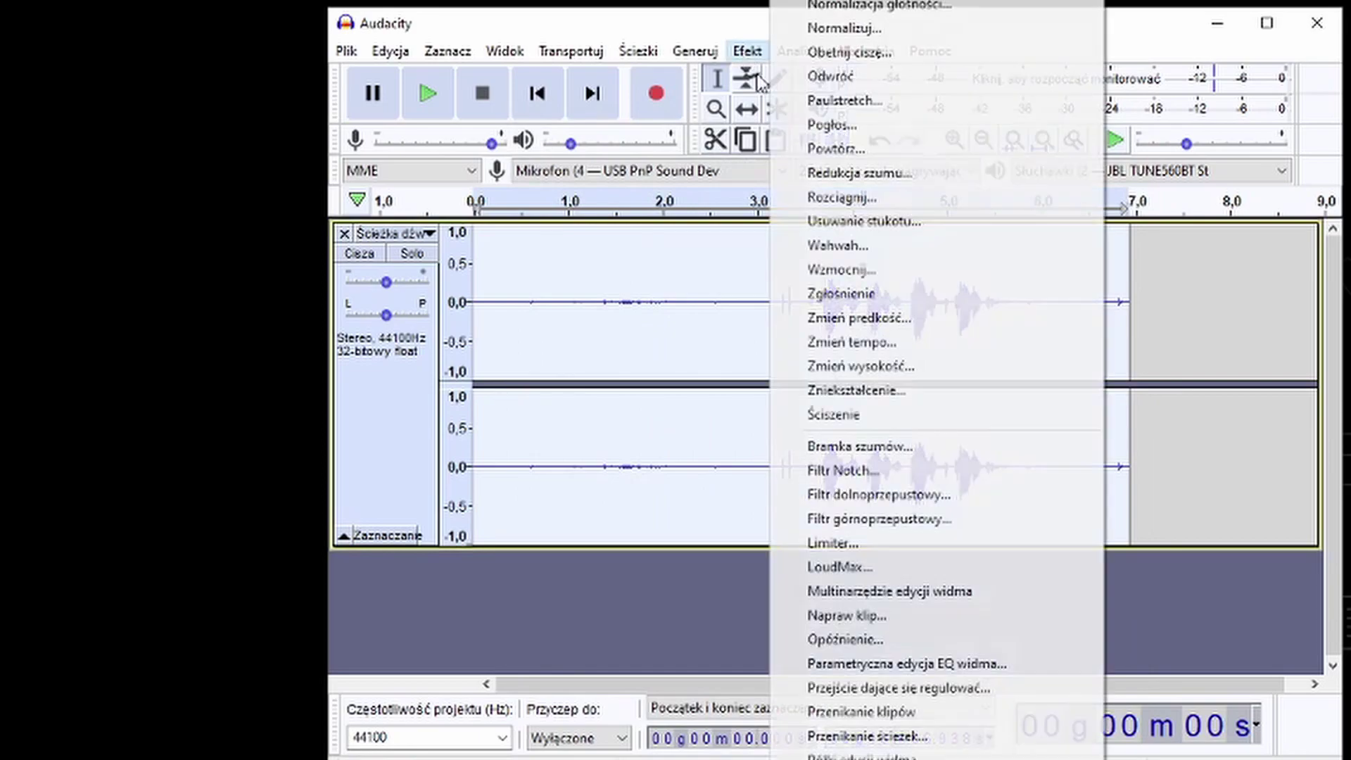
left_click(839, 568)
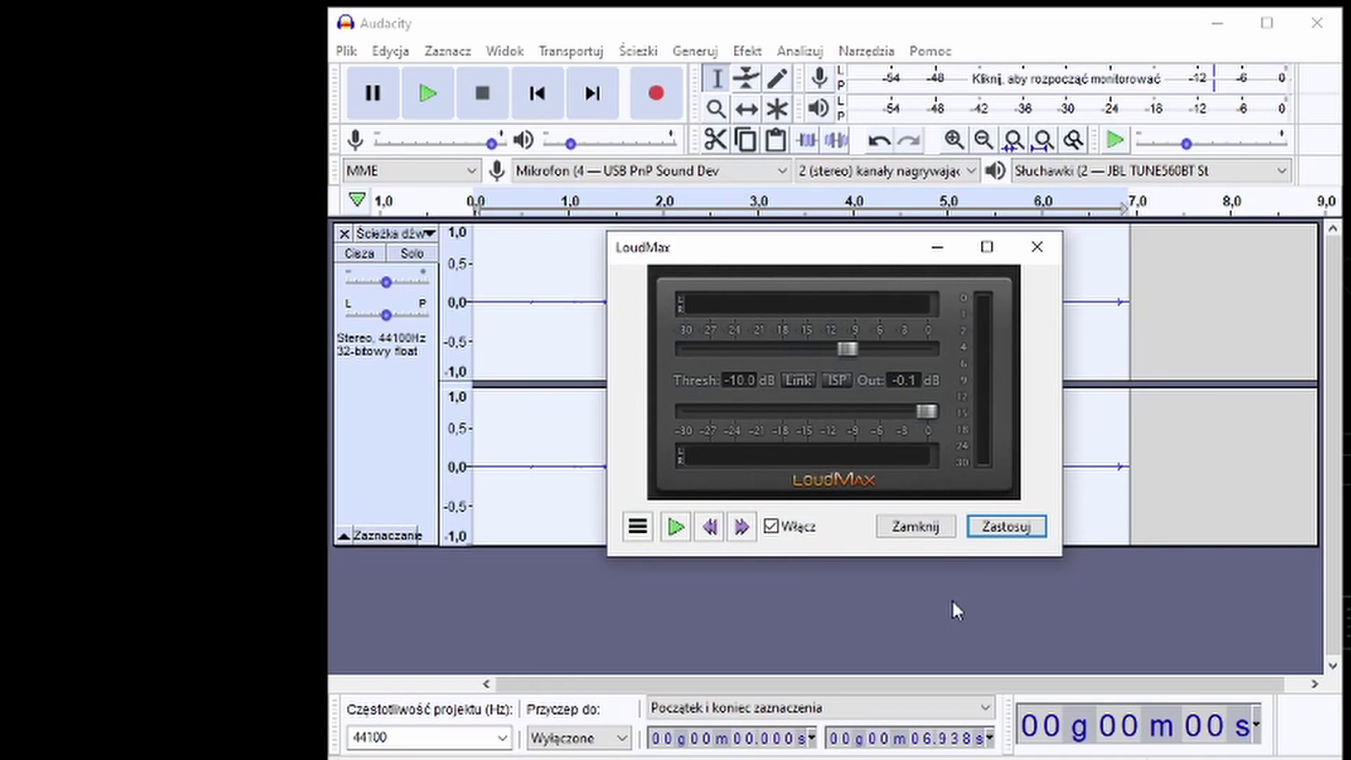
left_click(1022, 534)
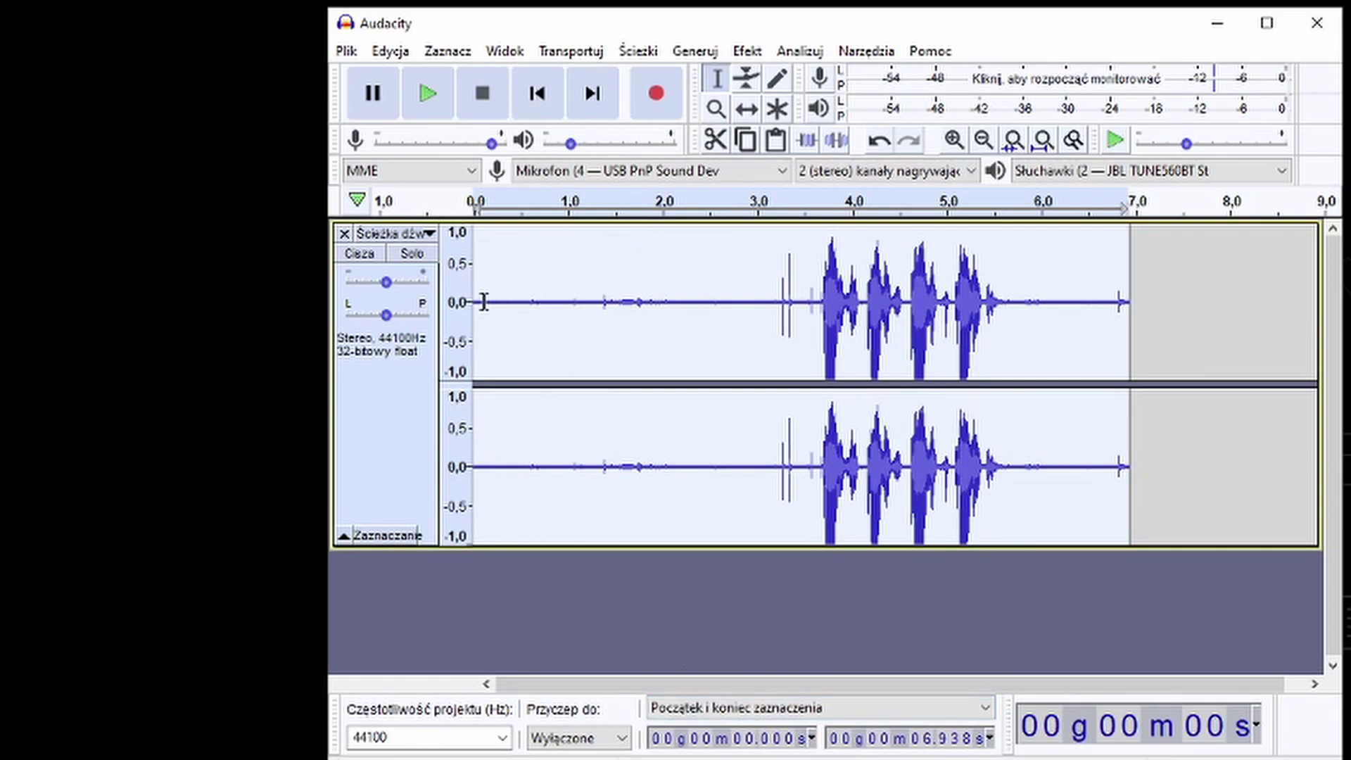
- Select the recording from about 3.25 s to its end and capture a noise profile from that section
left_click_drag(493, 303, 782, 314)
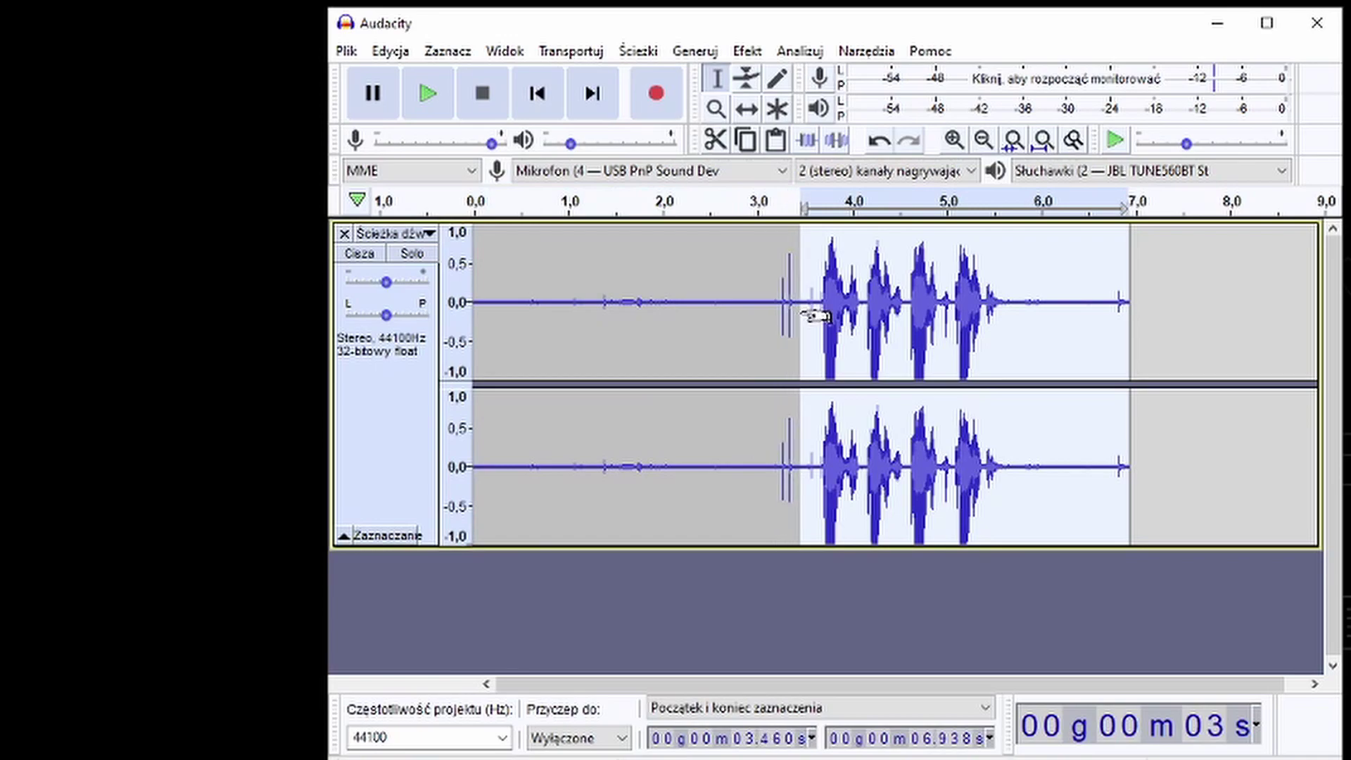
left_click(748, 51)
left_click(844, 179)
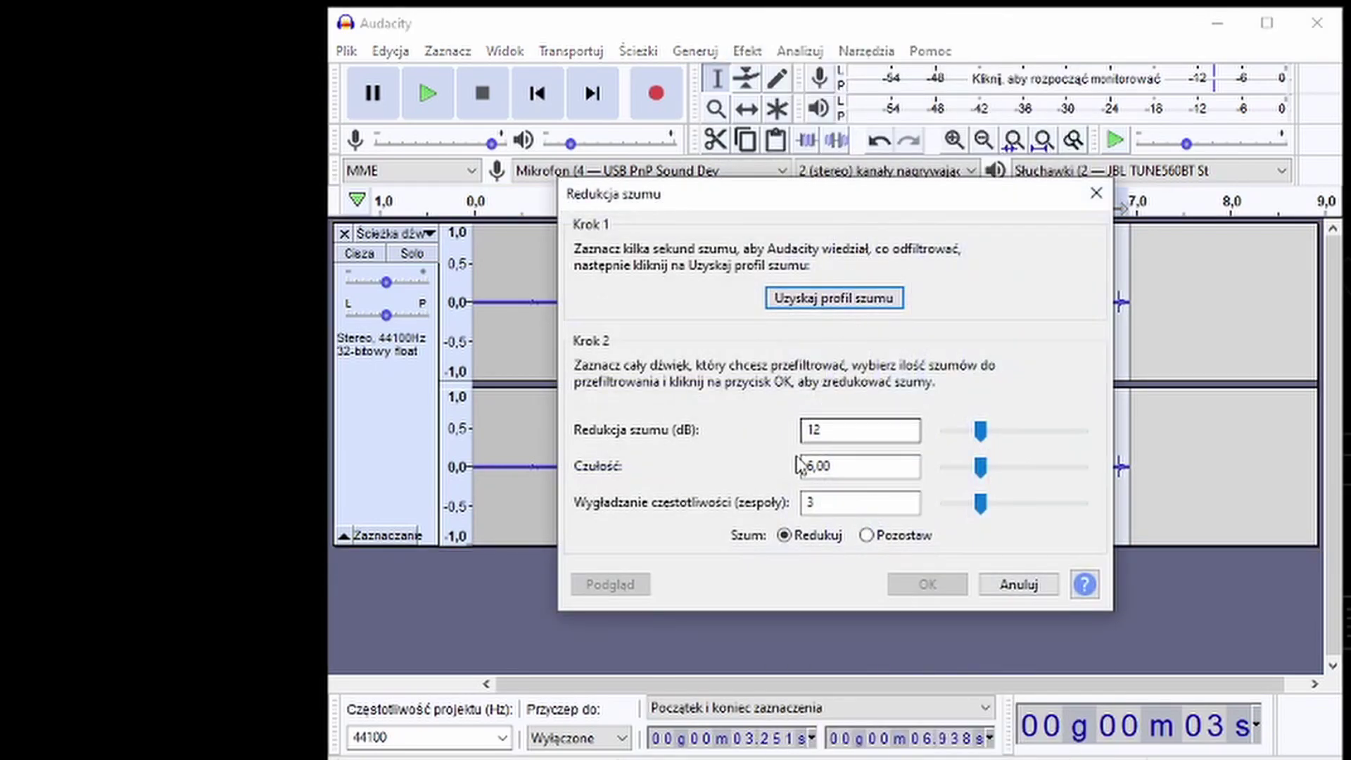
left_click(892, 301)
- Apply noise reduction to the whole recording with 12 dB reduction, sensitivity 6.00 and frequency smoothing 3
double_click(670, 447)
left_click(748, 50)
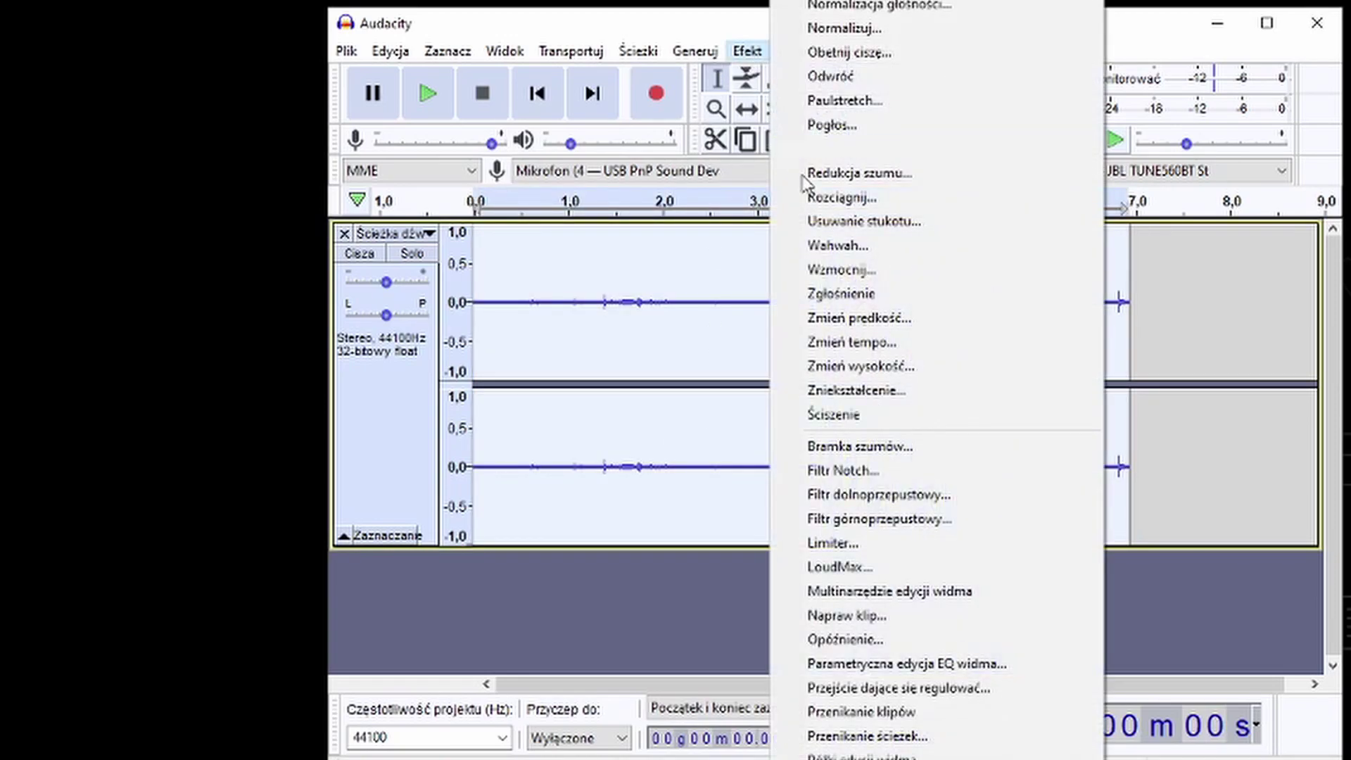
left_click(866, 173)
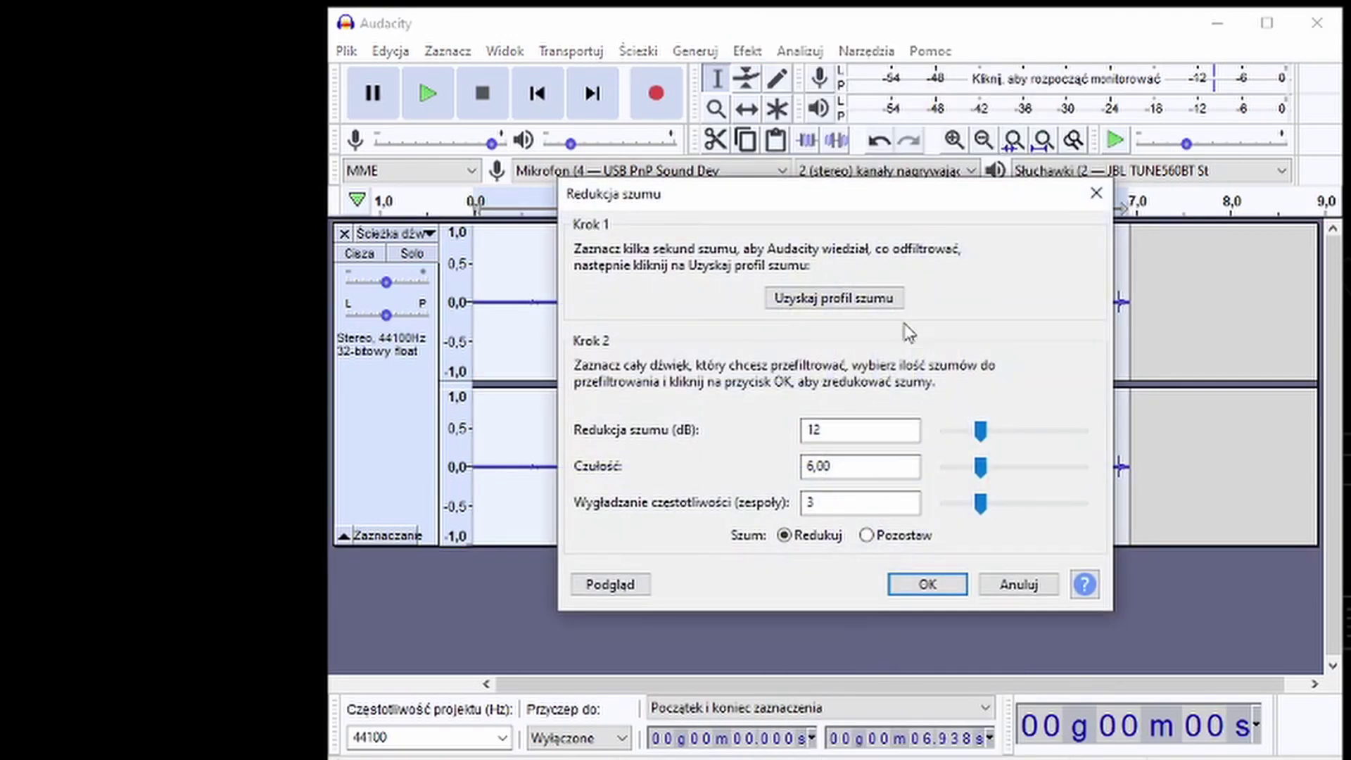
left_click(927, 584)
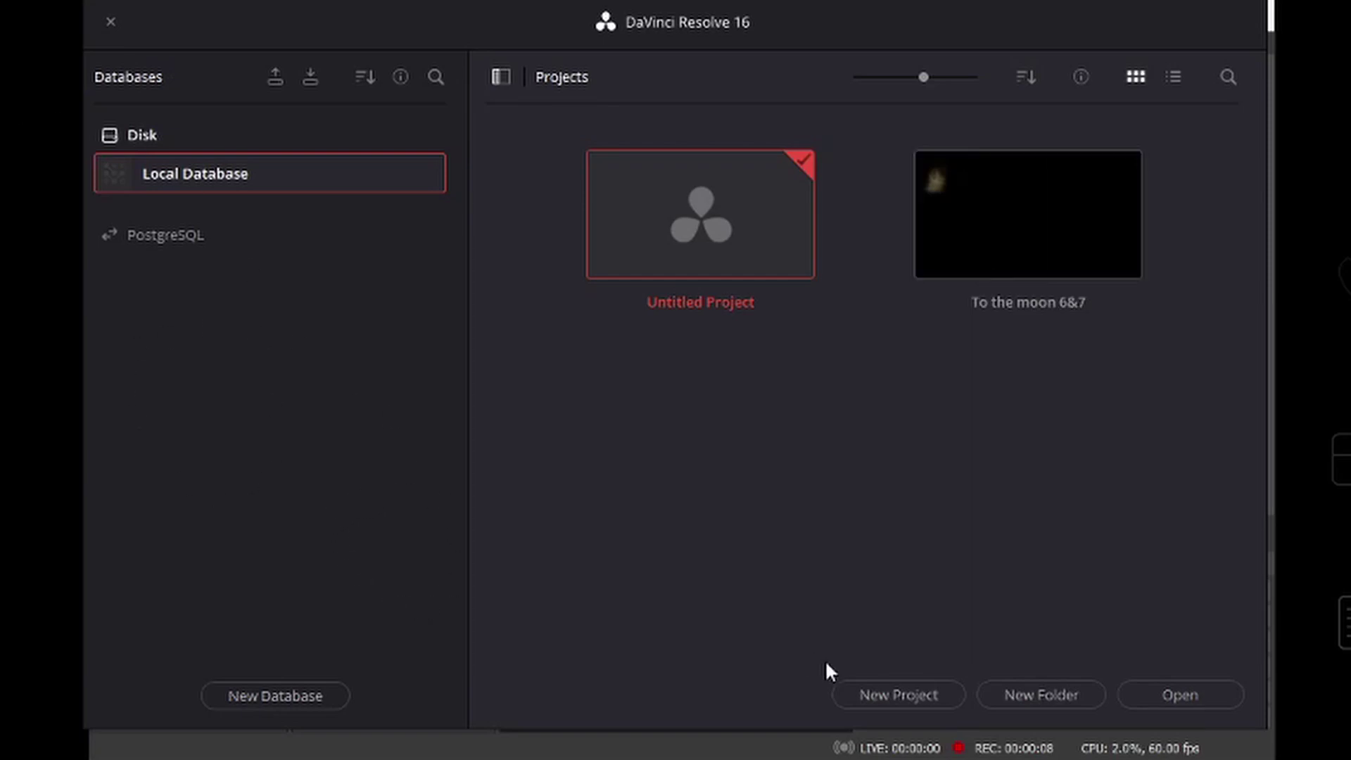
- In DaVinci Resolve, create a new project named Poradnik
left_click(892, 696)
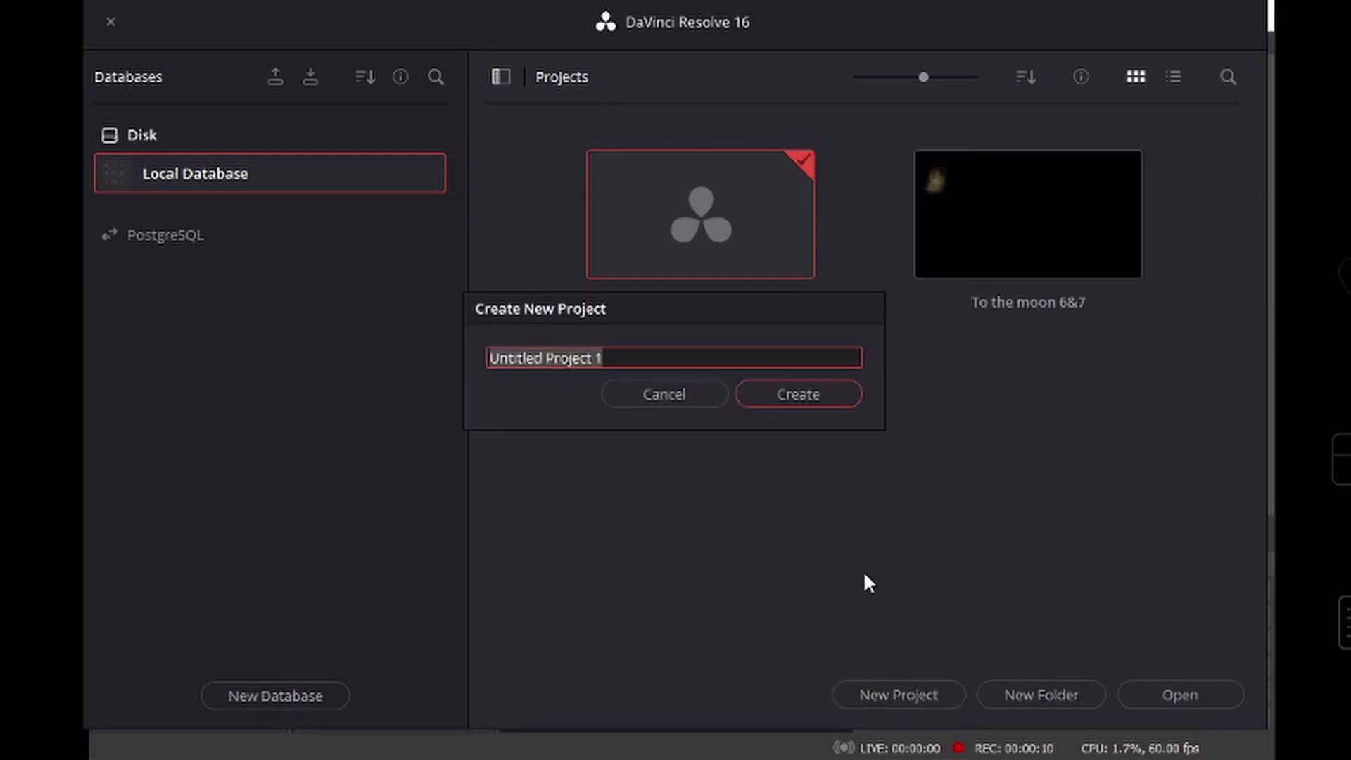
key("BackSpace")
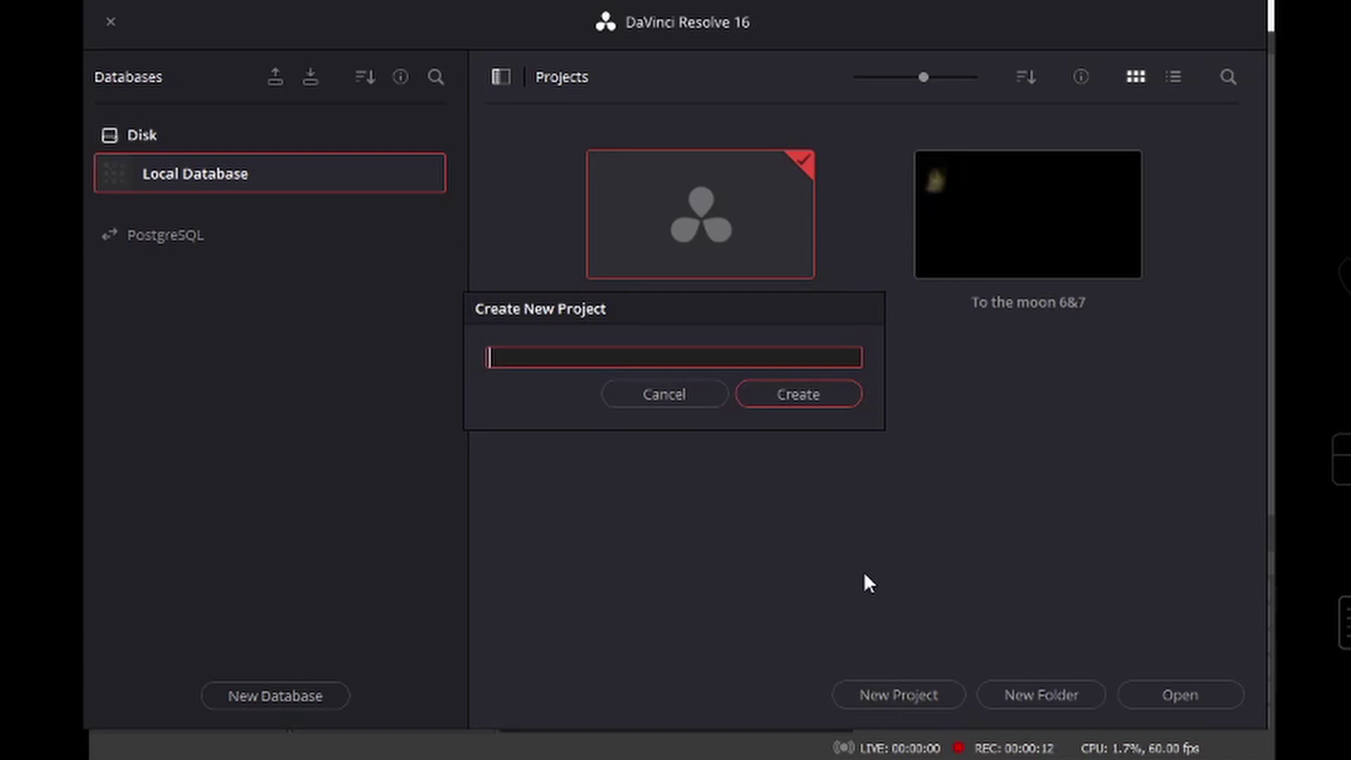
type("Poradni")
key("Return")
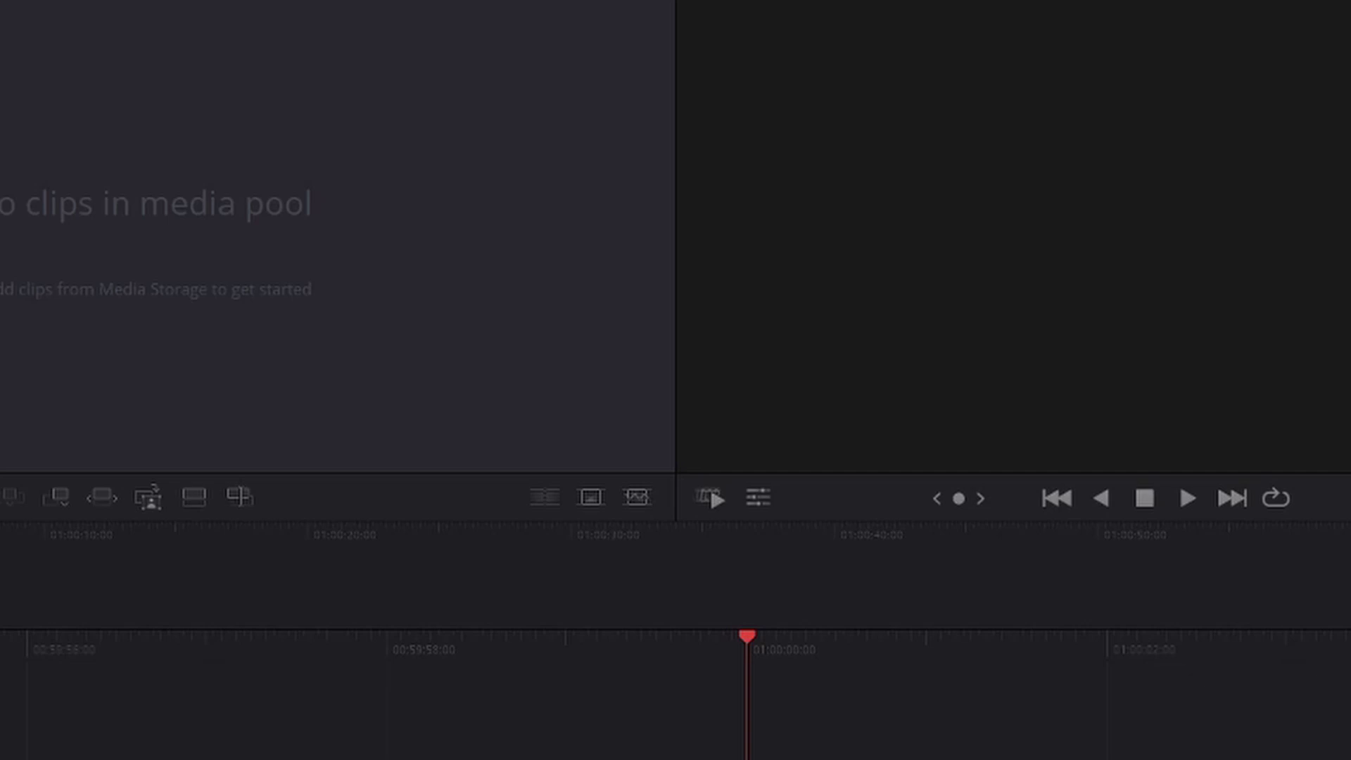
- Examine the GPU processing mode choices in the Memory and GPU preferences
left_click(37, 6)
left_click(60, 80)
left_click(727, 286)
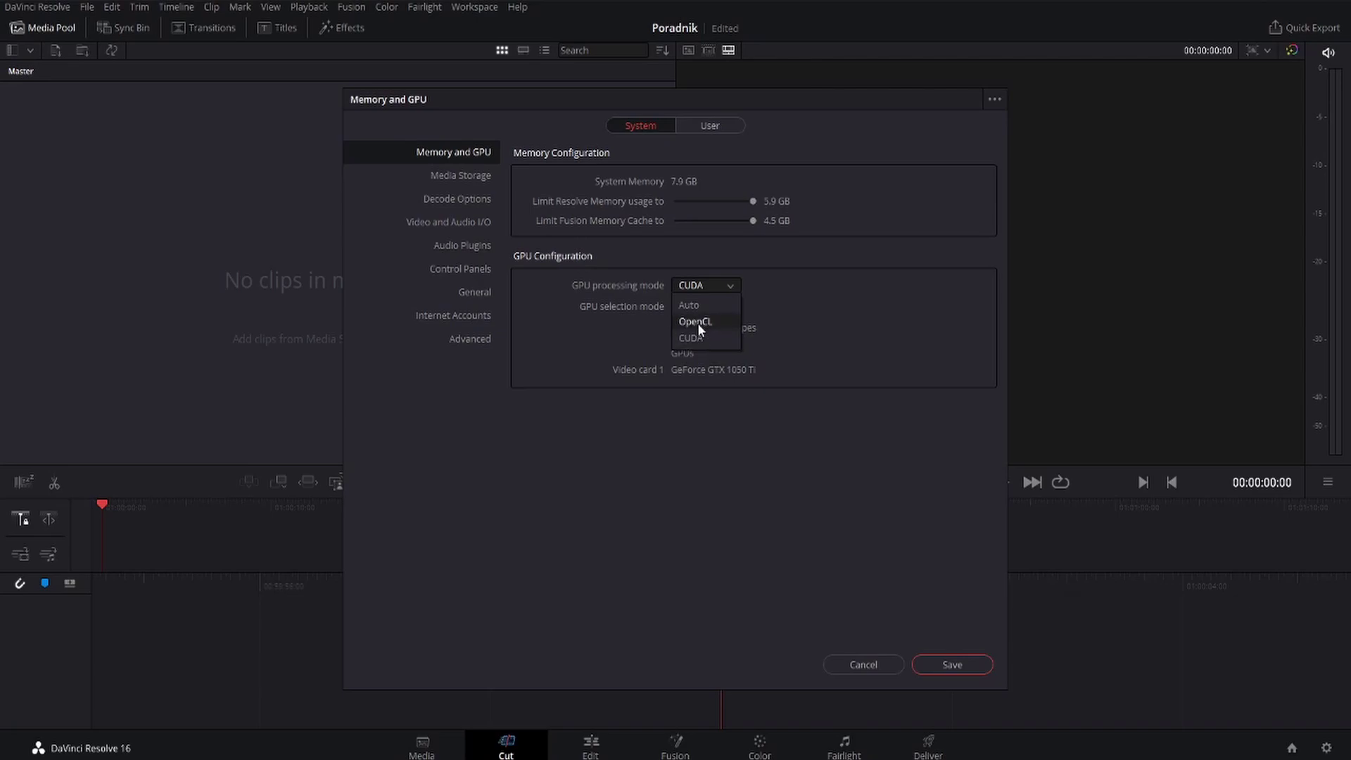
key("Escape")
key("Escape")
- Set the project's timeline frame rate and playback frame rate to 60 frames per second and save the project settings
left_click(85, 9)
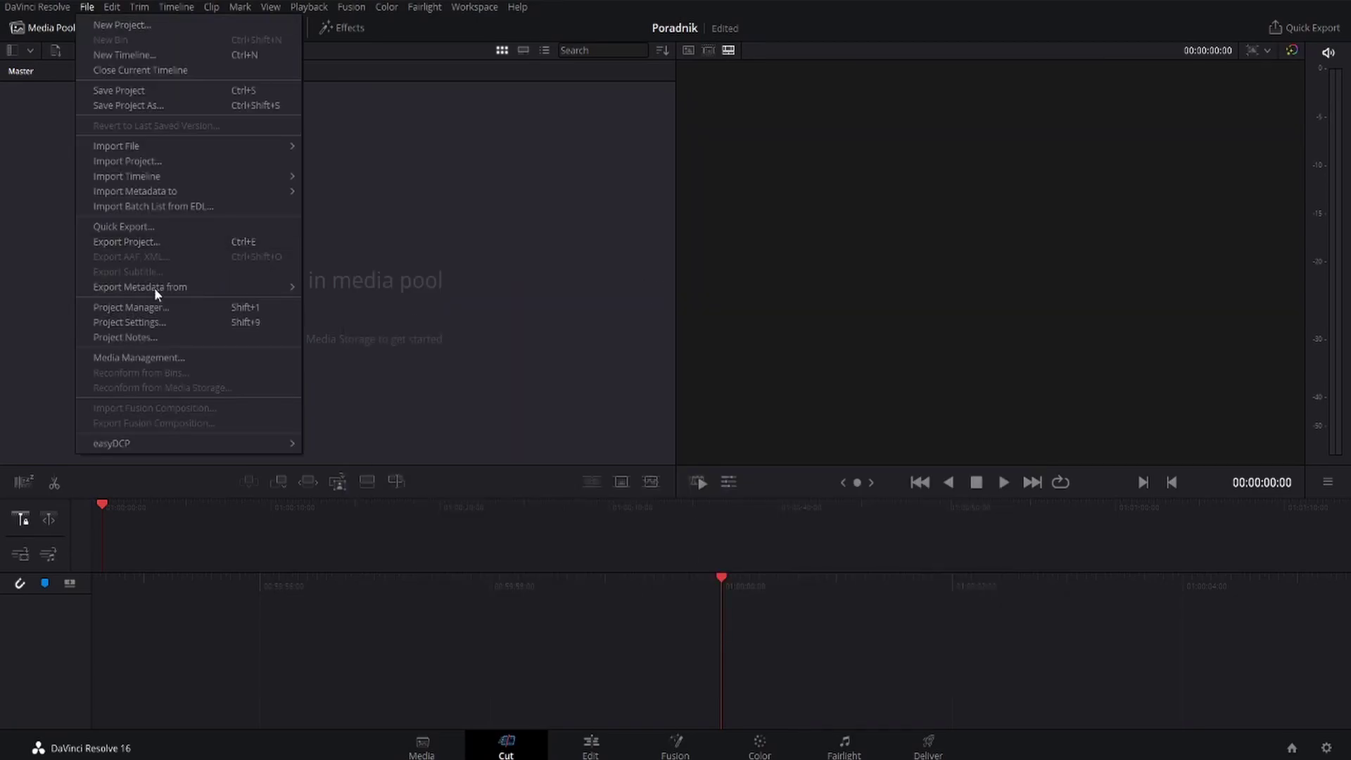
left_click(158, 324)
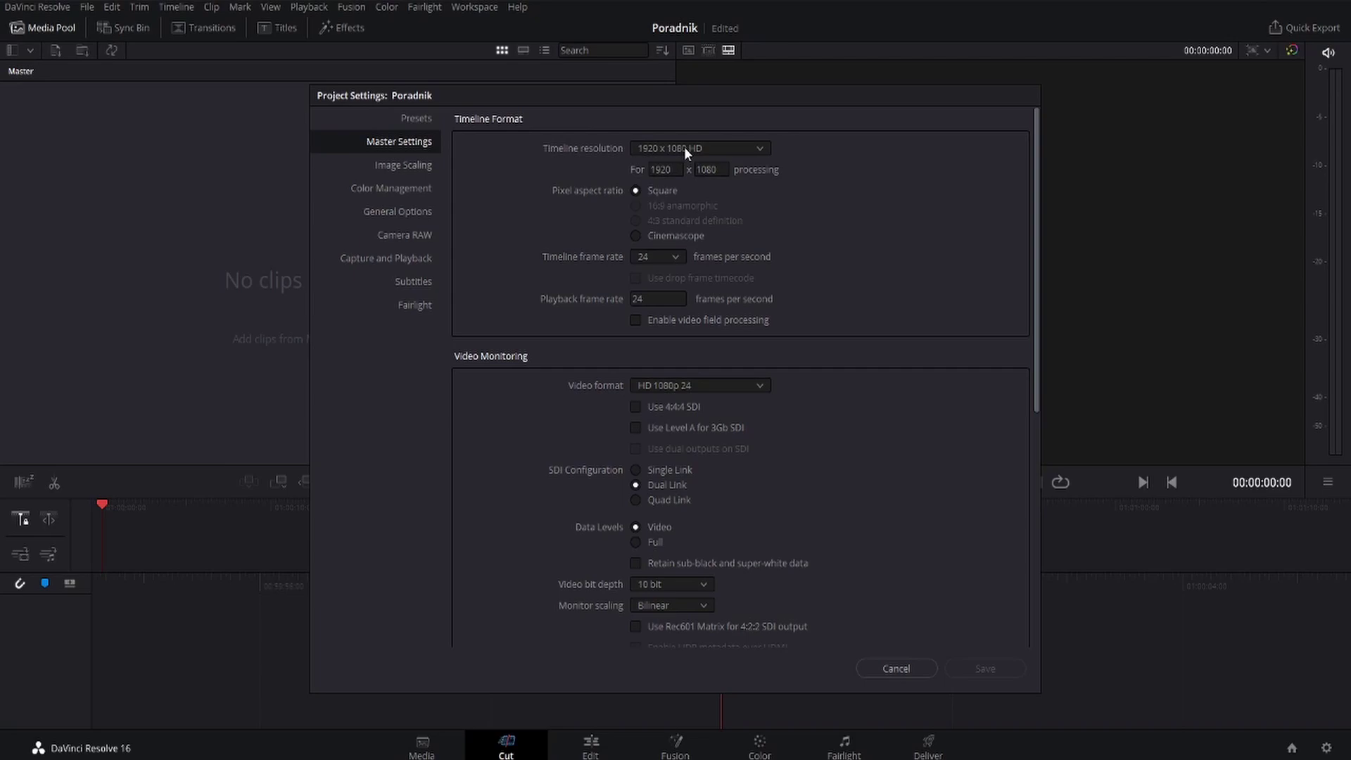
left_click(672, 258)
left_click(642, 408)
double_click(658, 296)
type("60")
key("Return")
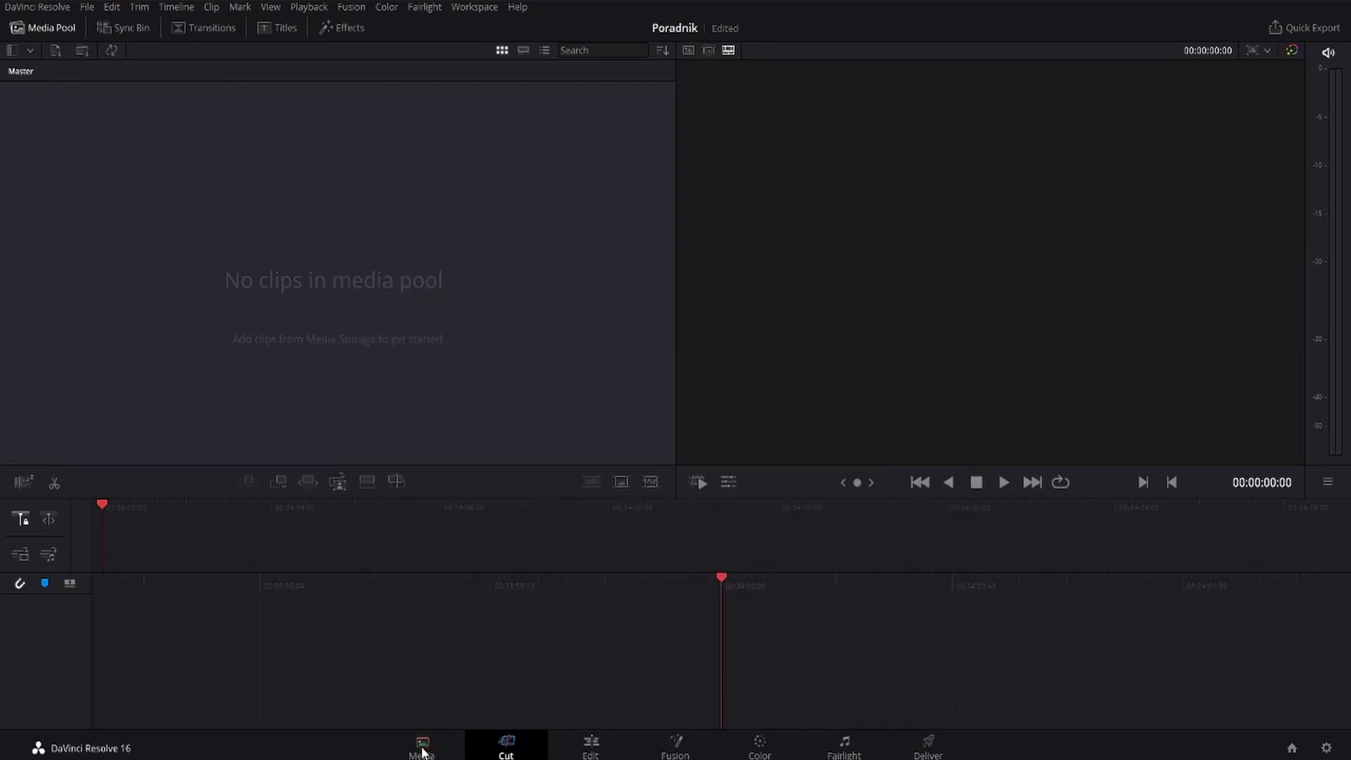
- Add to_the_moon5.mp3 from the nagrania audio folder obrobione to the media pool
left_click(422, 747)
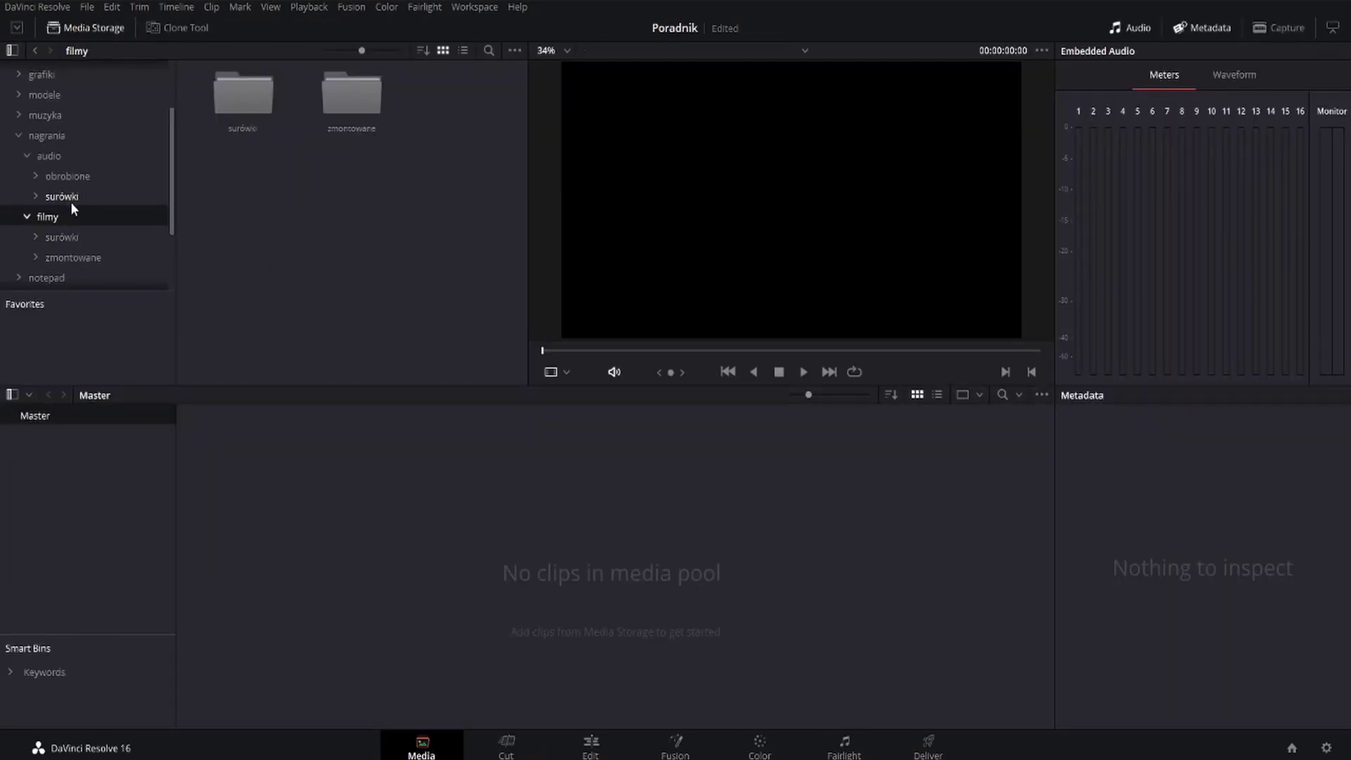
left_click(65, 175)
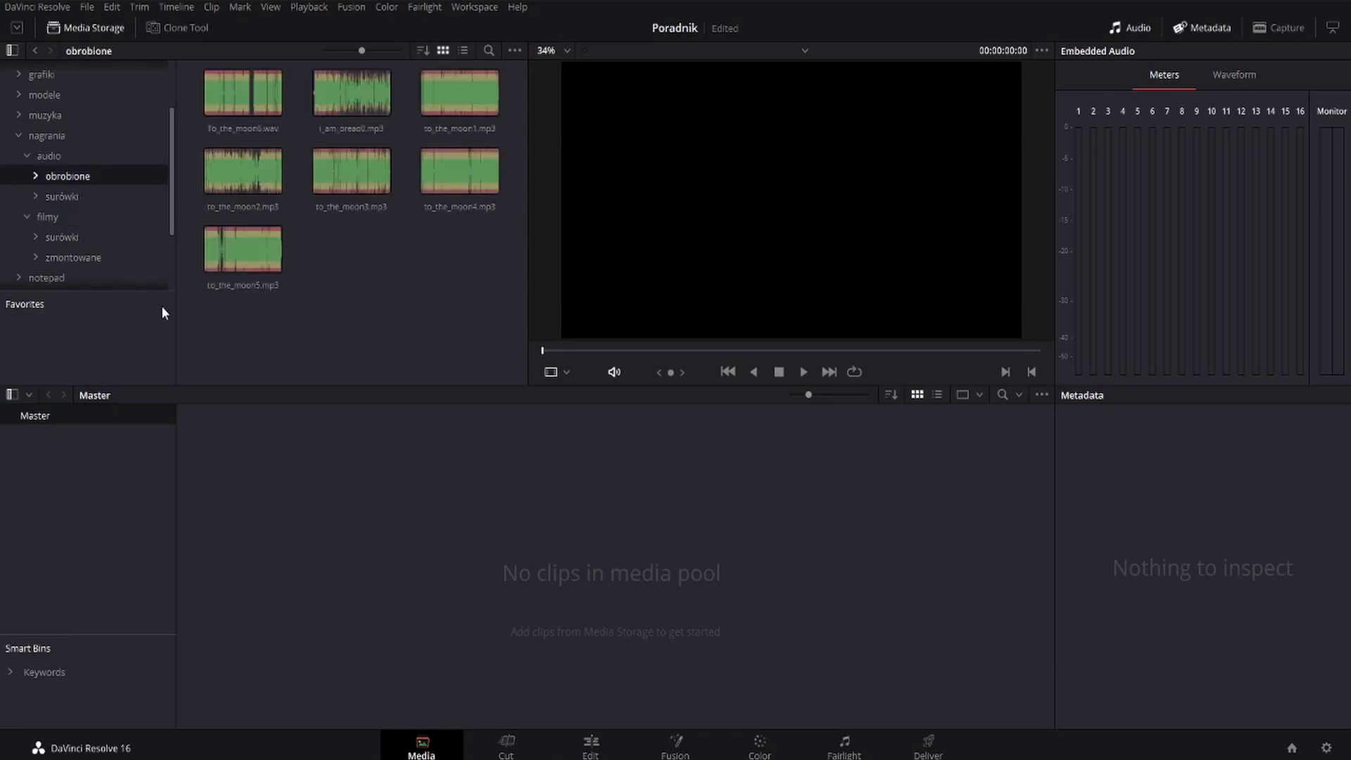
left_click_drag(212, 267, 262, 492)
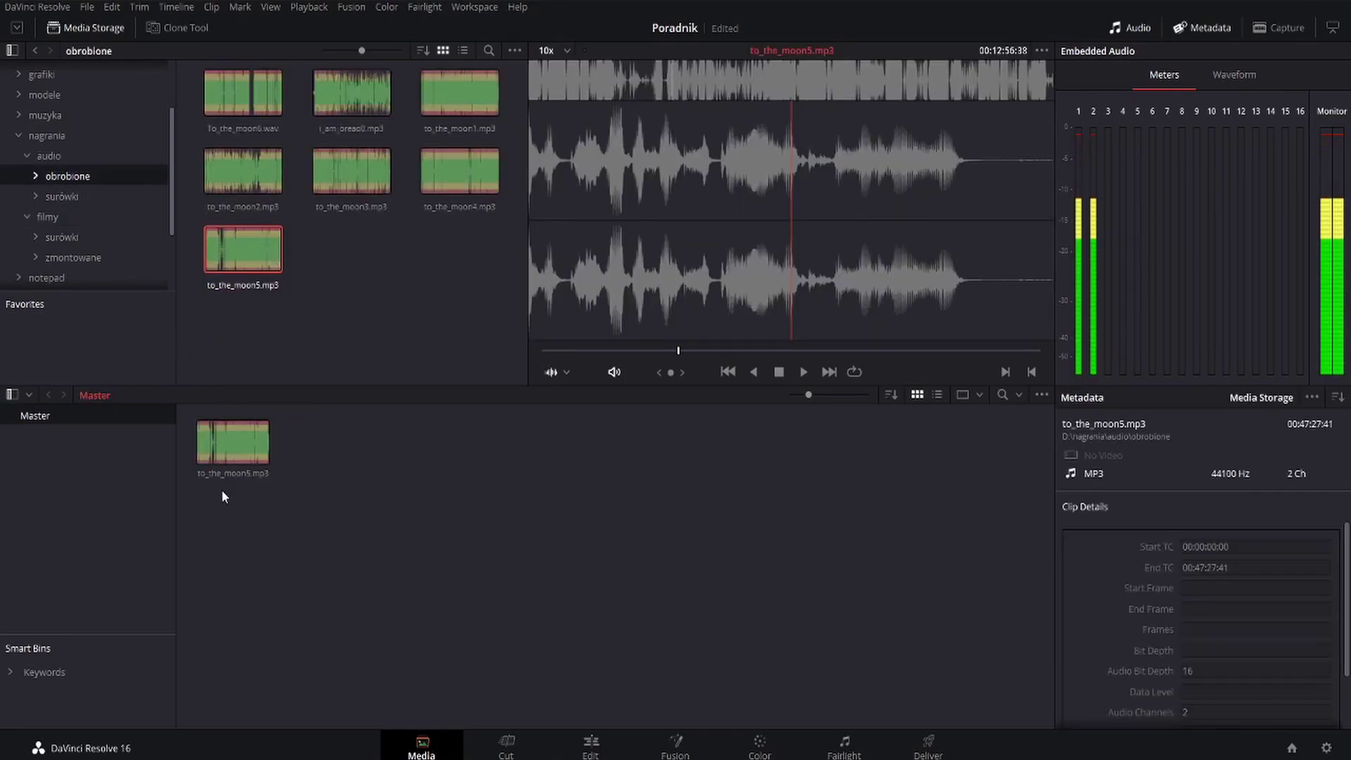
left_click(77, 244)
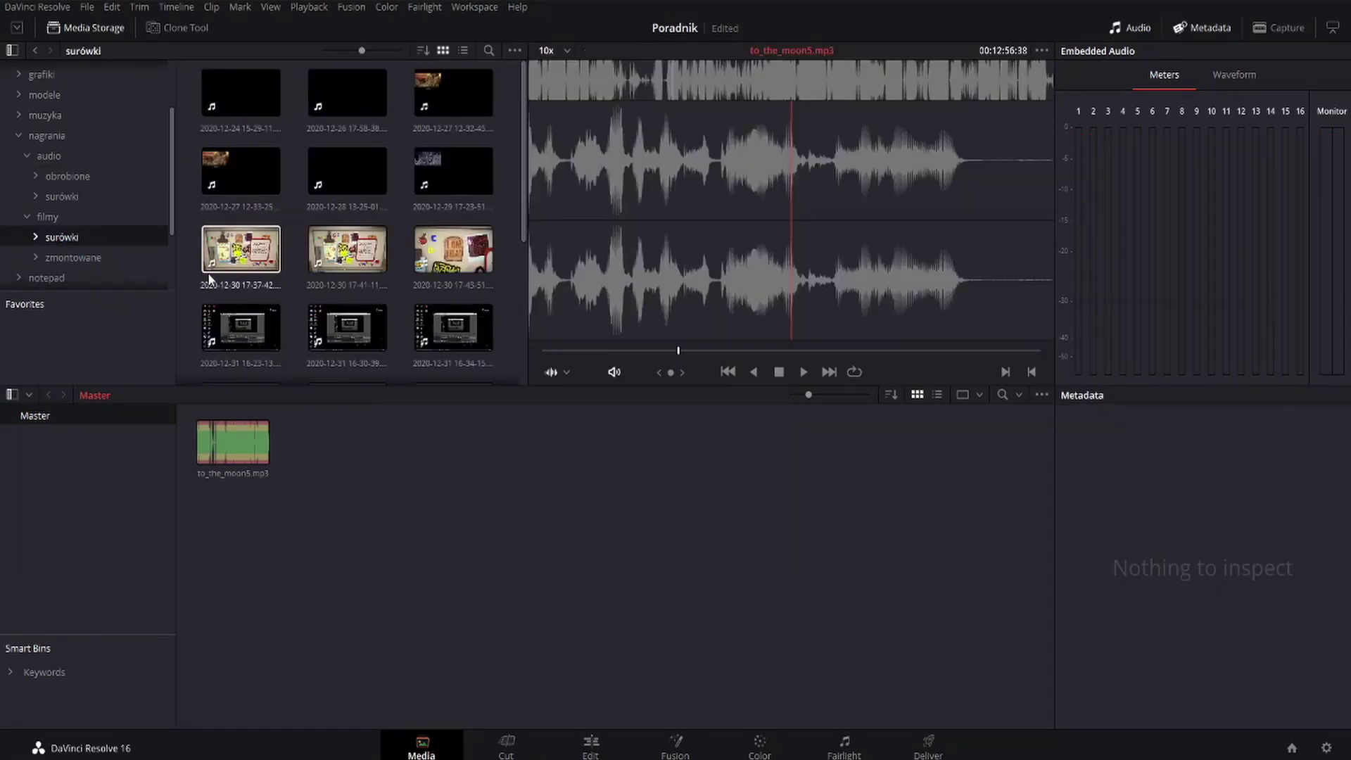
left_click_drag(232, 324, 226, 517)
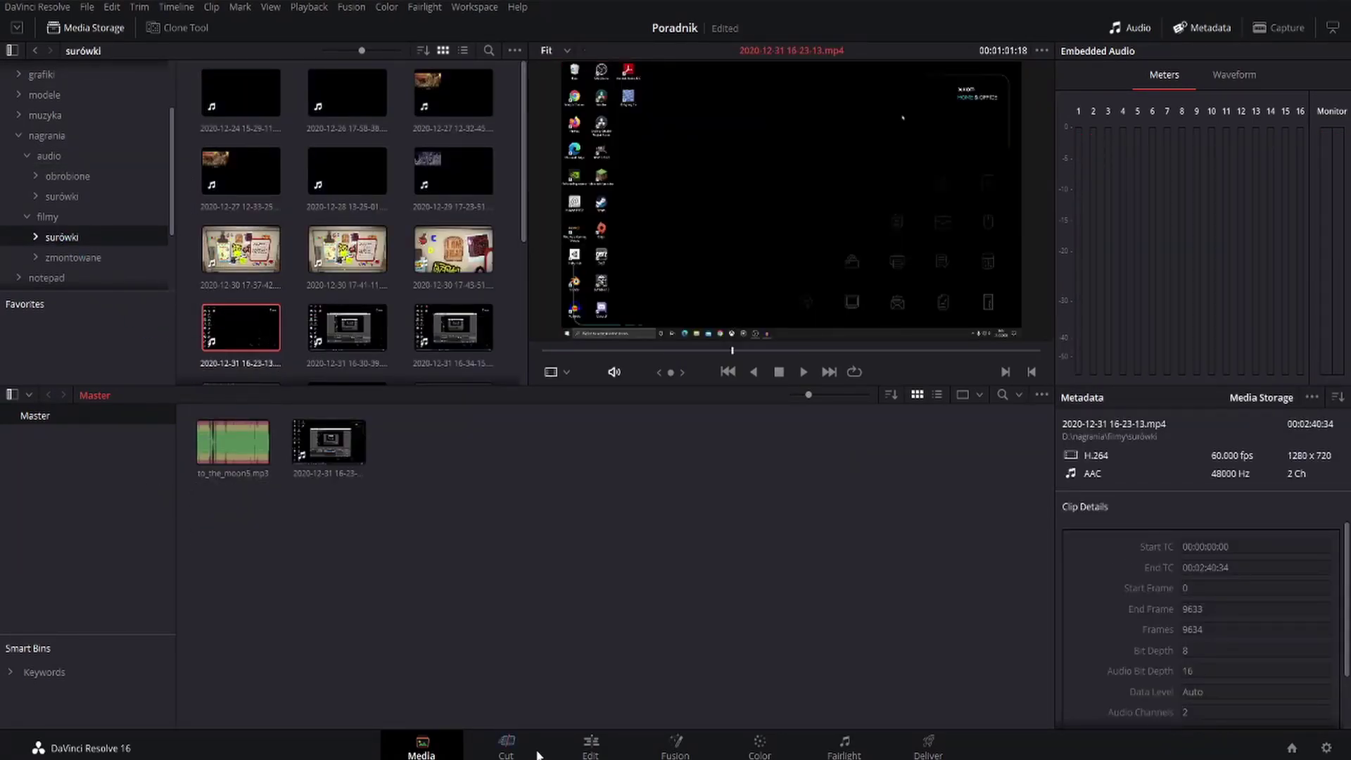
left_click(582, 753)
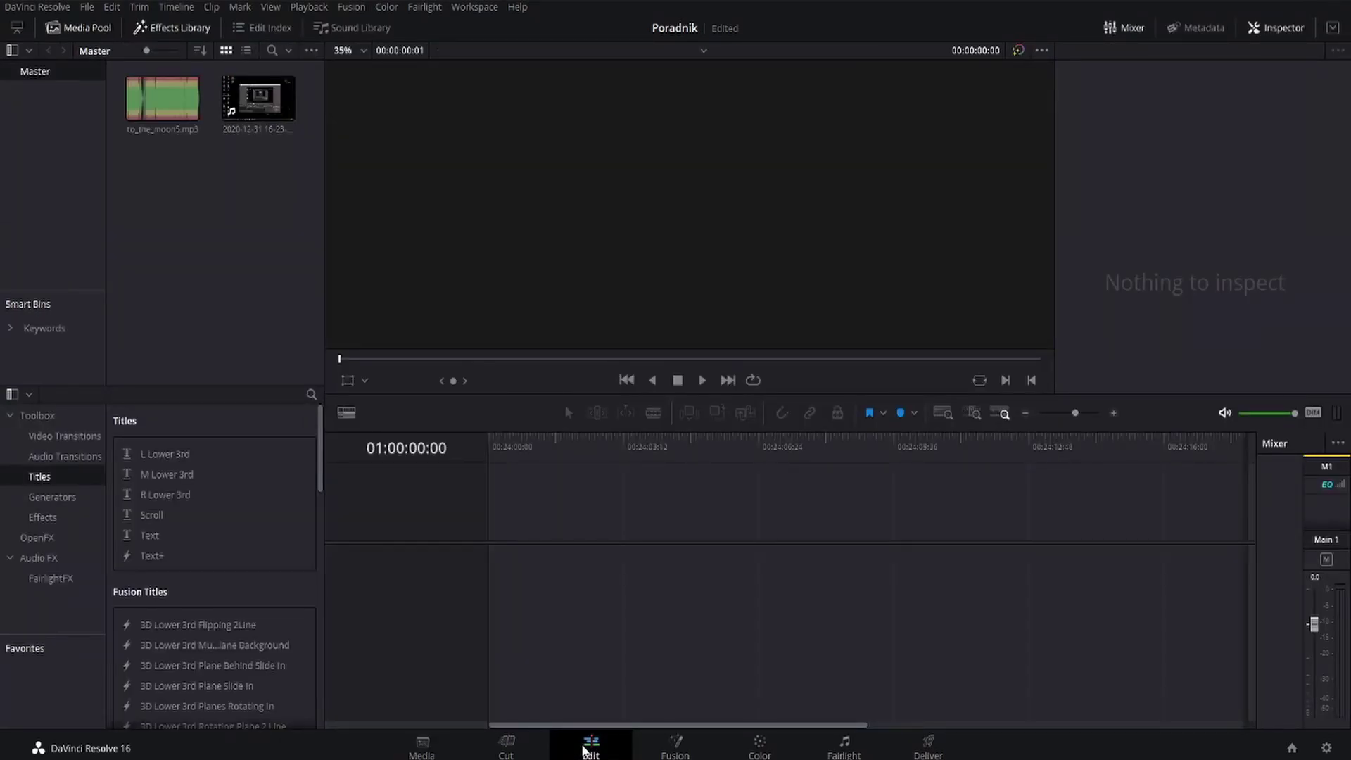
left_click_drag(258, 98, 493, 536)
left_click_drag(165, 100, 492, 672)
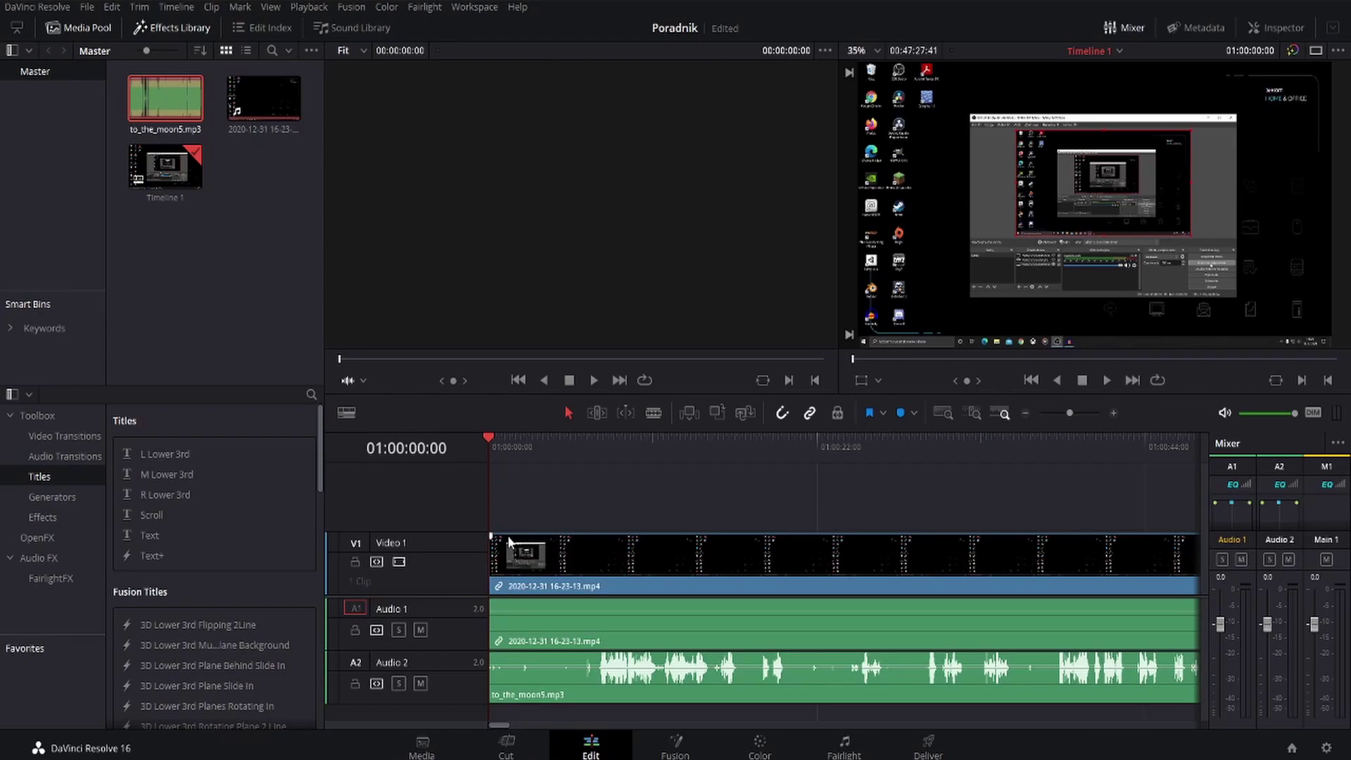
- Add short fade-ins at the start of the video clip, its linked audio and the to_the_moon5.mp3 voice track
left_click_drag(491, 537, 494, 536)
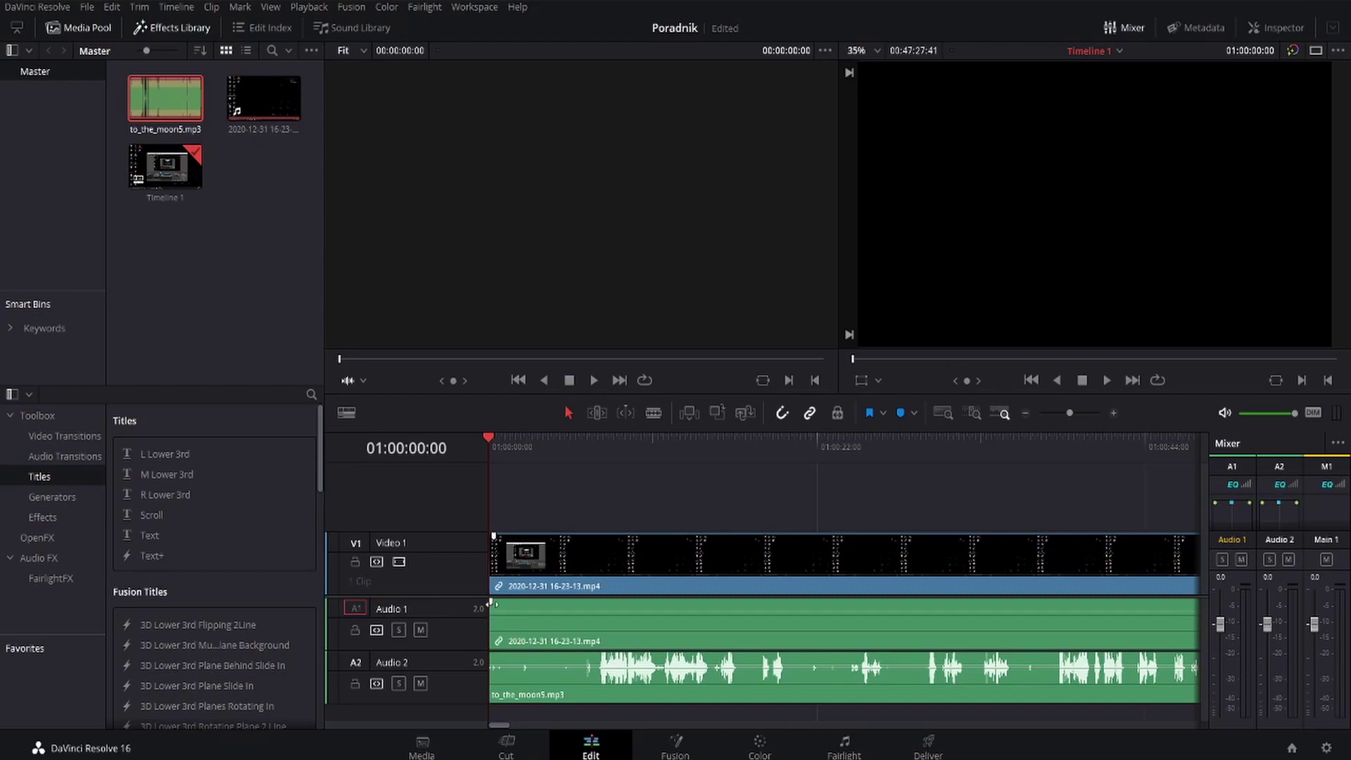
left_click_drag(492, 603, 497, 603)
left_click_drag(491, 668, 492, 666)
- Add short fade-outs at the end of the video clip and its linked audio
left_click(1132, 380)
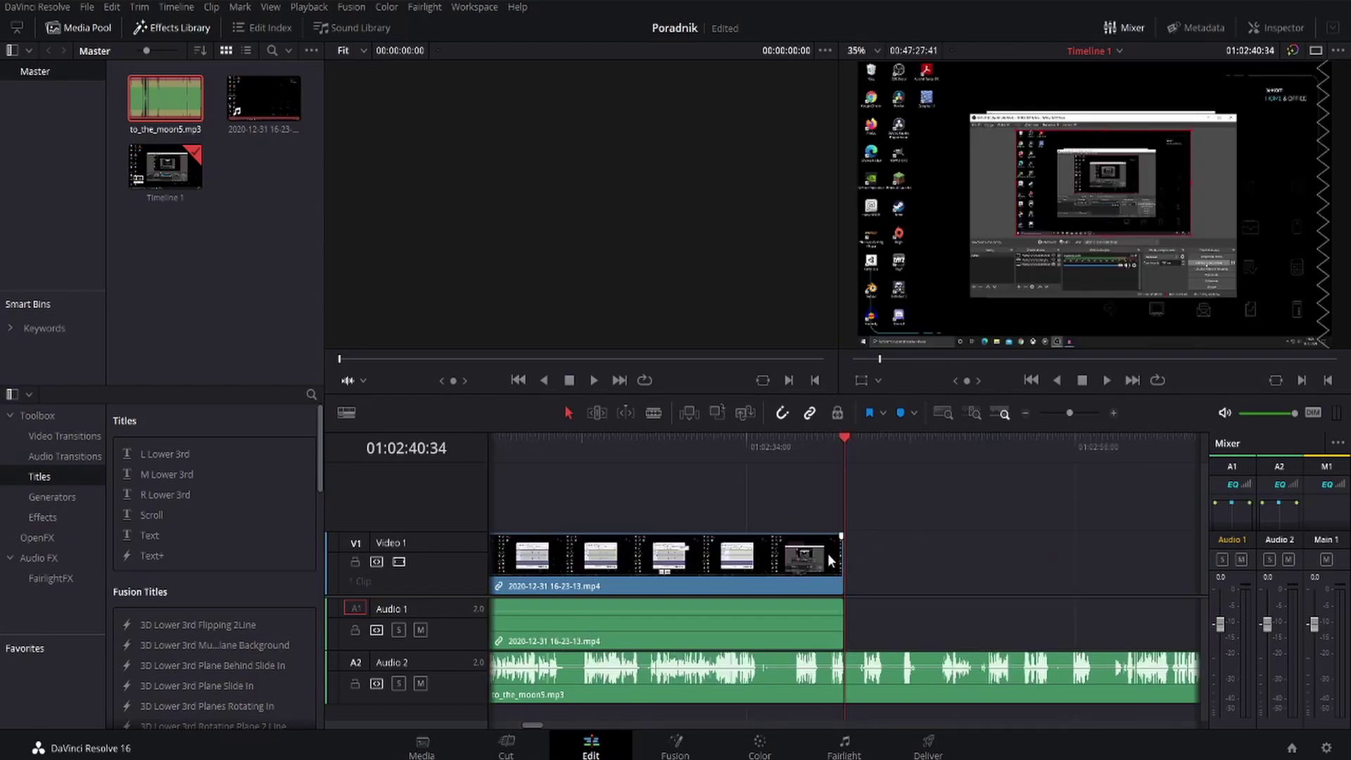
left_click_drag(841, 537, 837, 538)
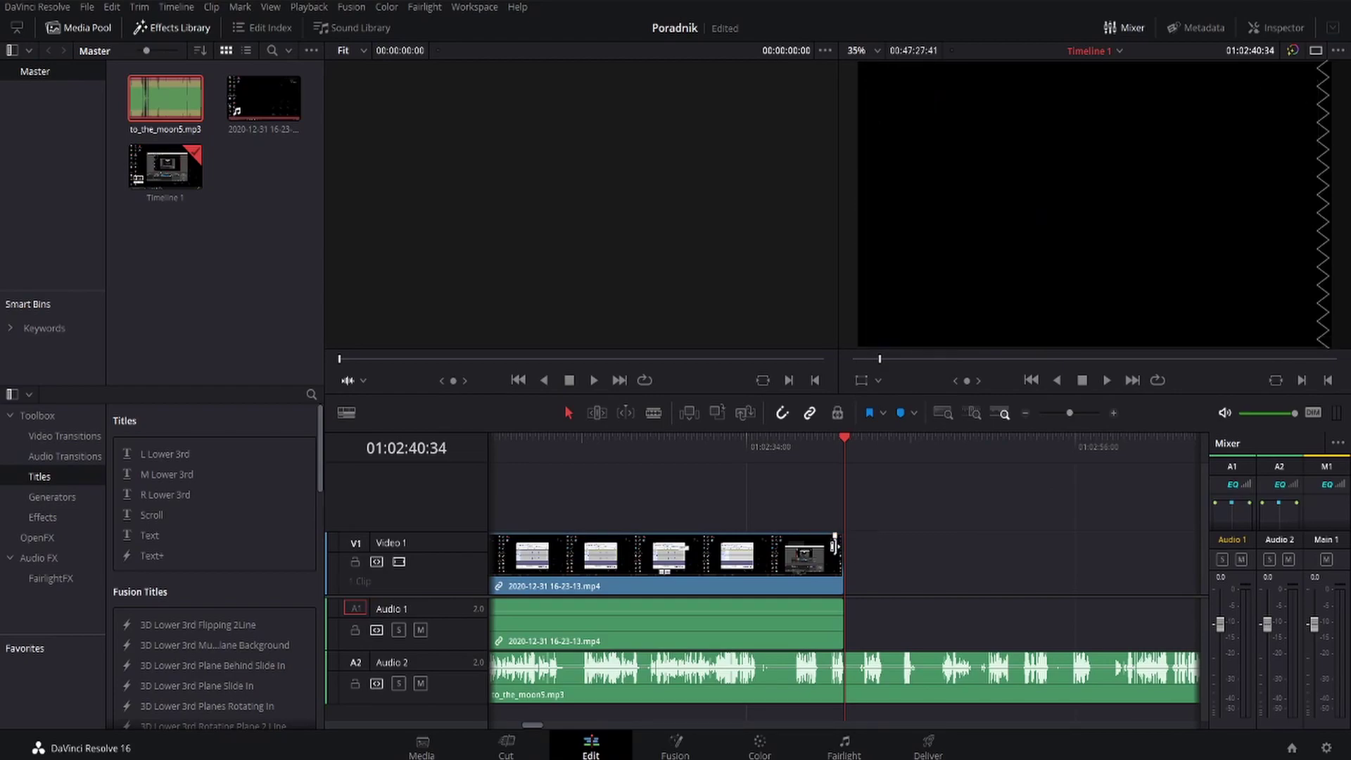
left_click_drag(843, 601, 836, 602)
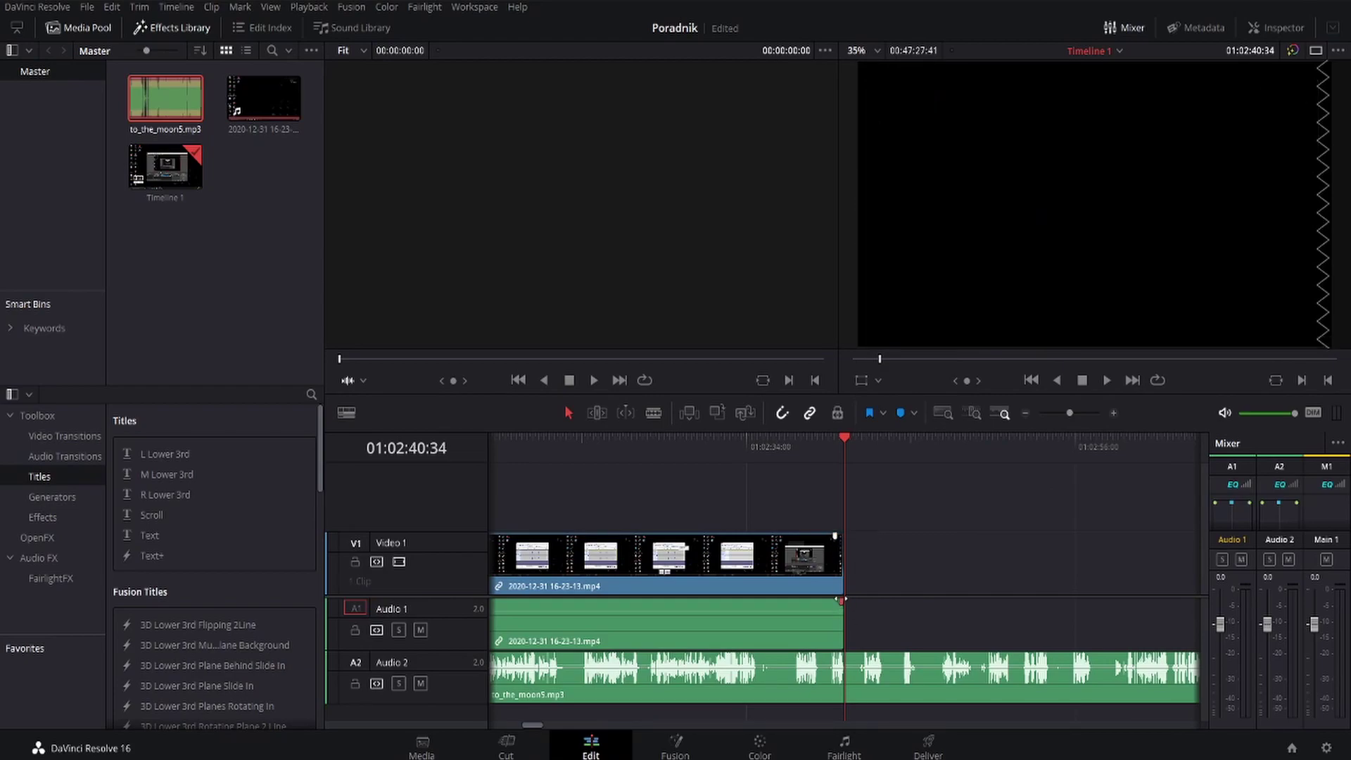
- Split to_the_moon5.mp3 where the video clip ends at 01:02:40:34 and delete the leftover audio beyond it
left_click(653, 414)
left_click(844, 675)
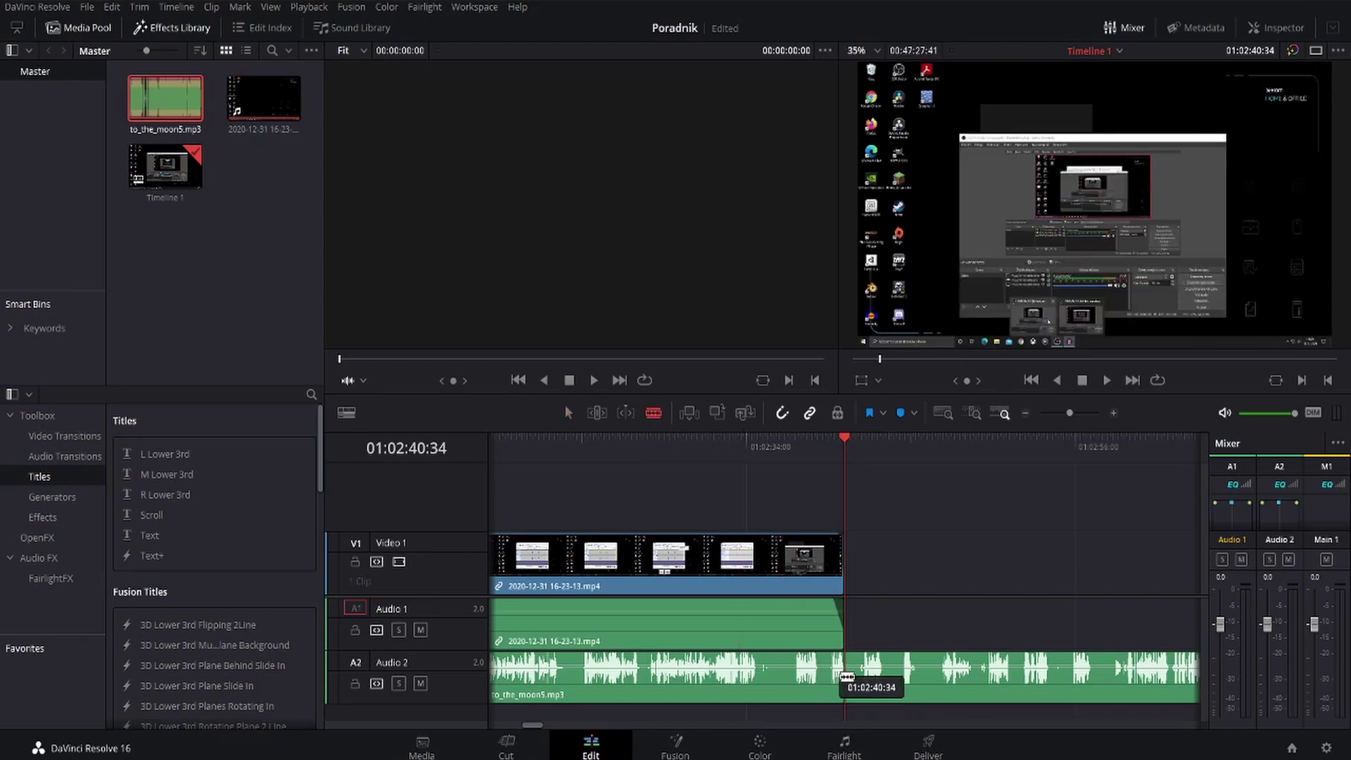
left_click(569, 413)
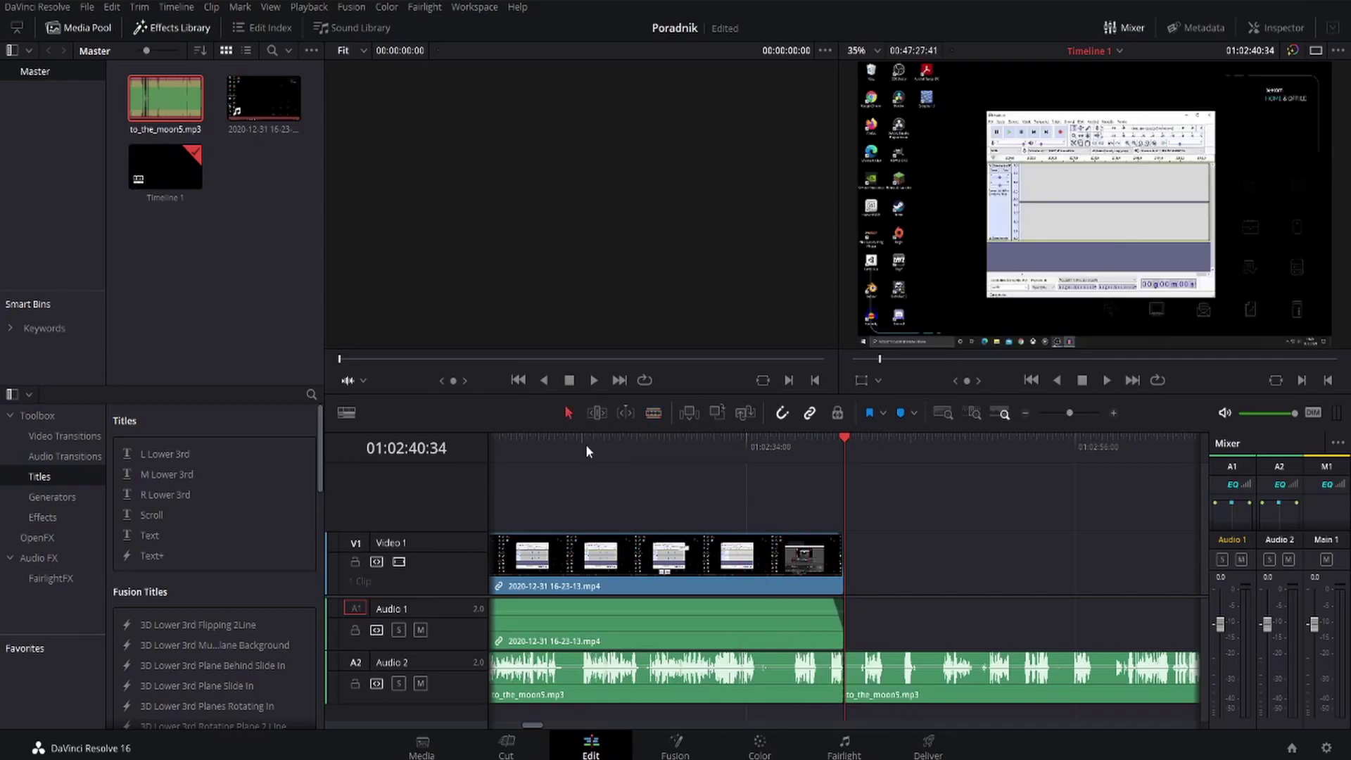
left_click(886, 685)
key("Delete")
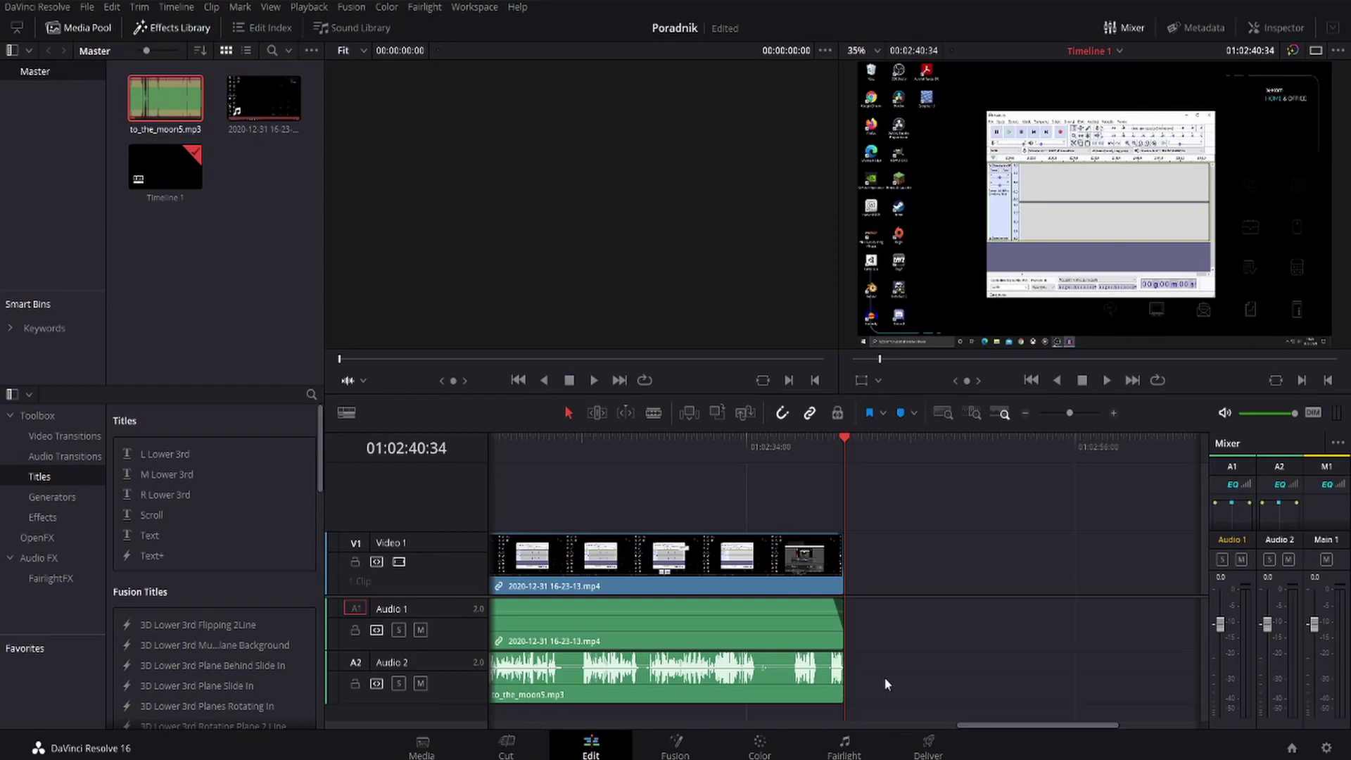
- Split the video clip and its linked audio at about 01:00:34:04 on the timeline
left_click(825, 445)
left_click_drag(802, 450, 651, 440)
key("b")
left_click(742, 559)
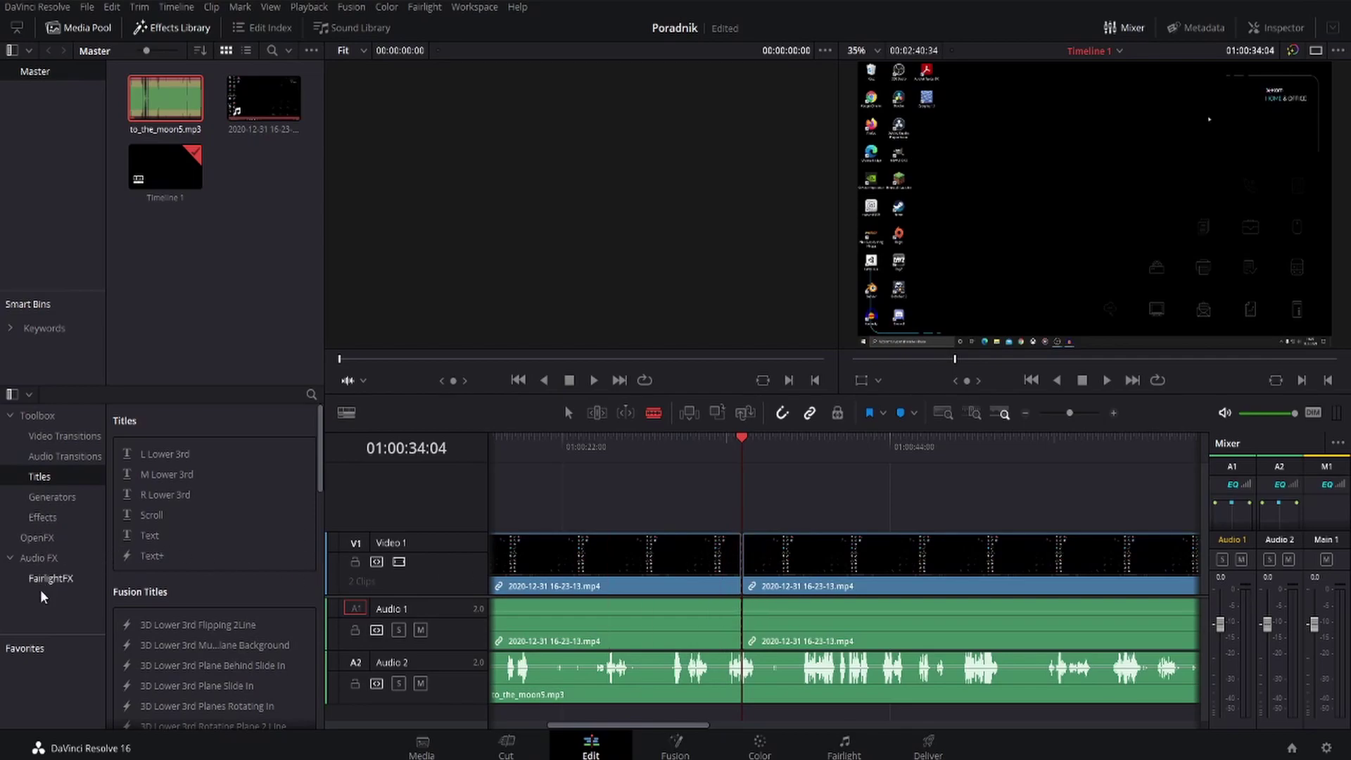
- Apply a Blur Dissolve video transition at the cut between the two video clips
left_click(44, 436)
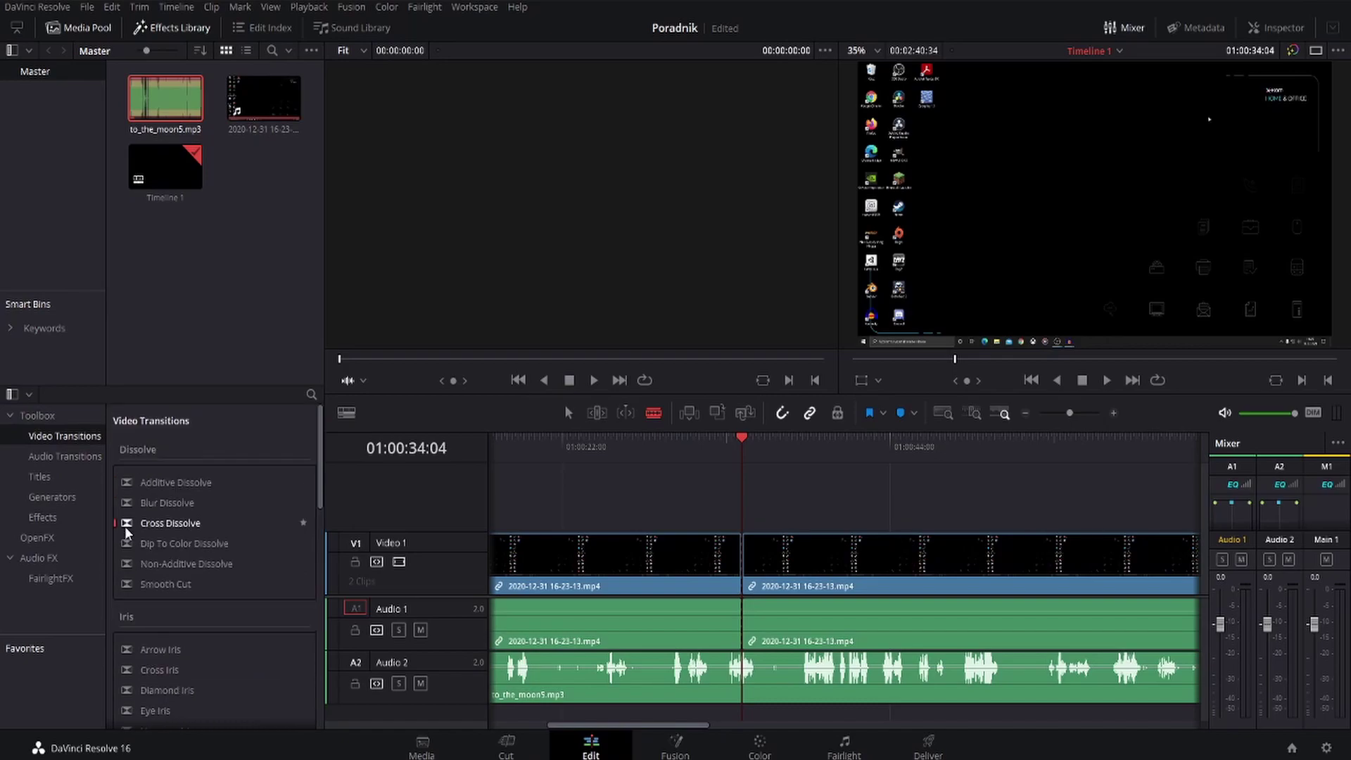
left_click_drag(162, 503, 741, 556)
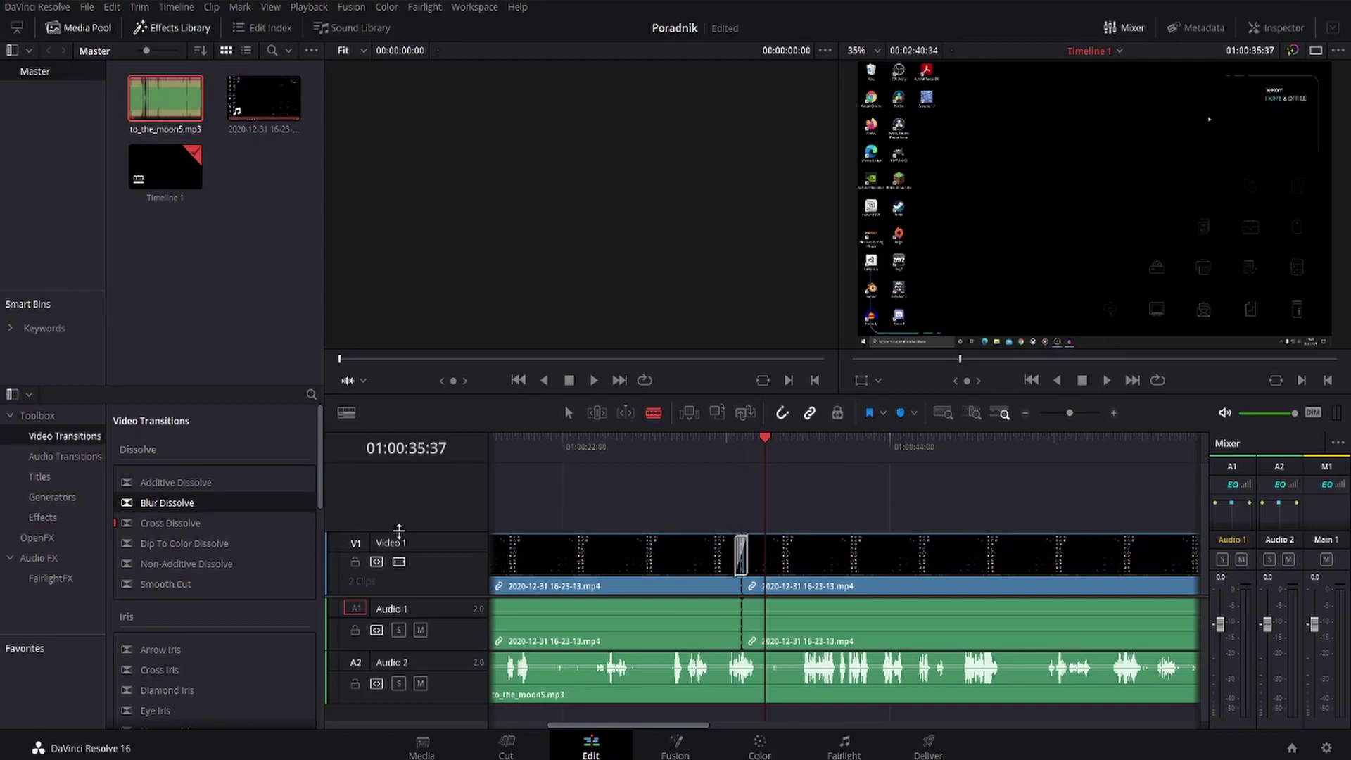
left_click_drag(766, 440, 620, 445)
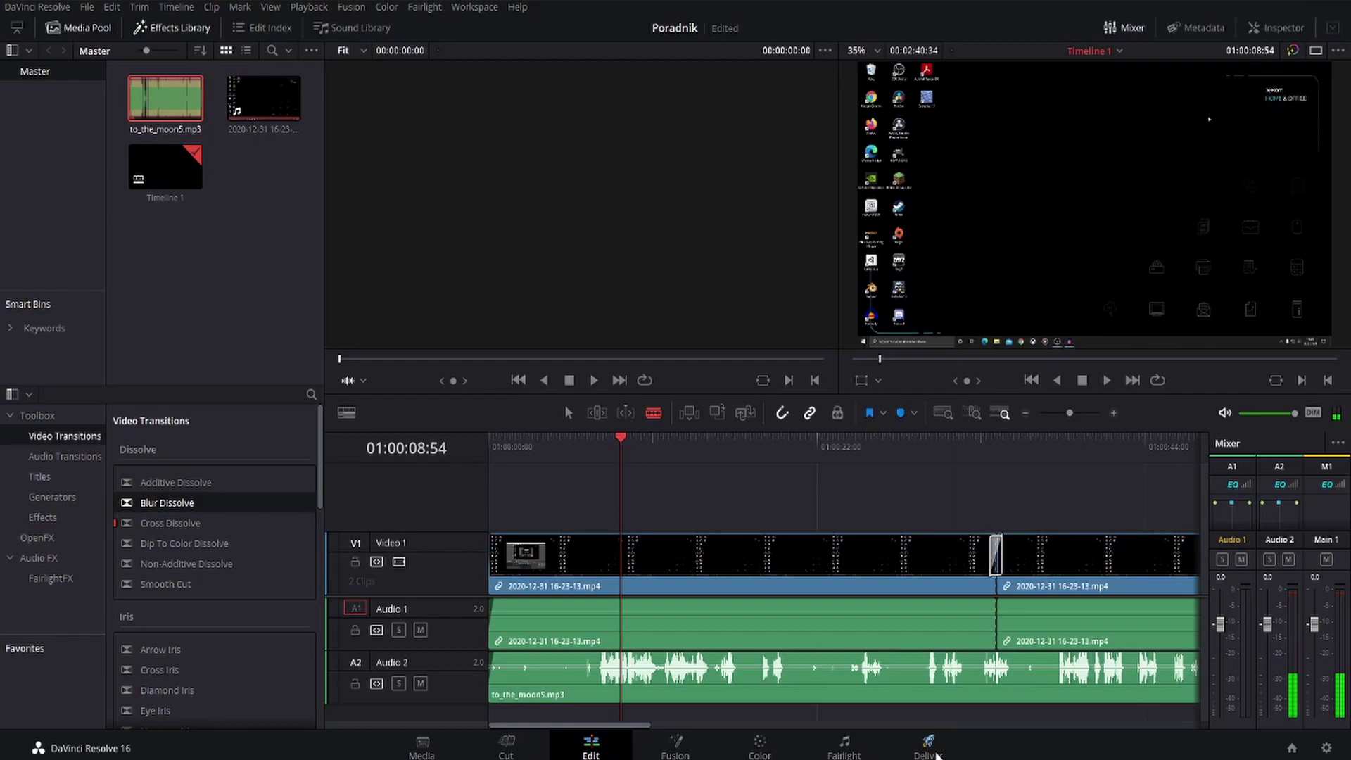
- In the delivery settings, name the output file Poradnik and set it to render as a single clip
left_click(930, 750)
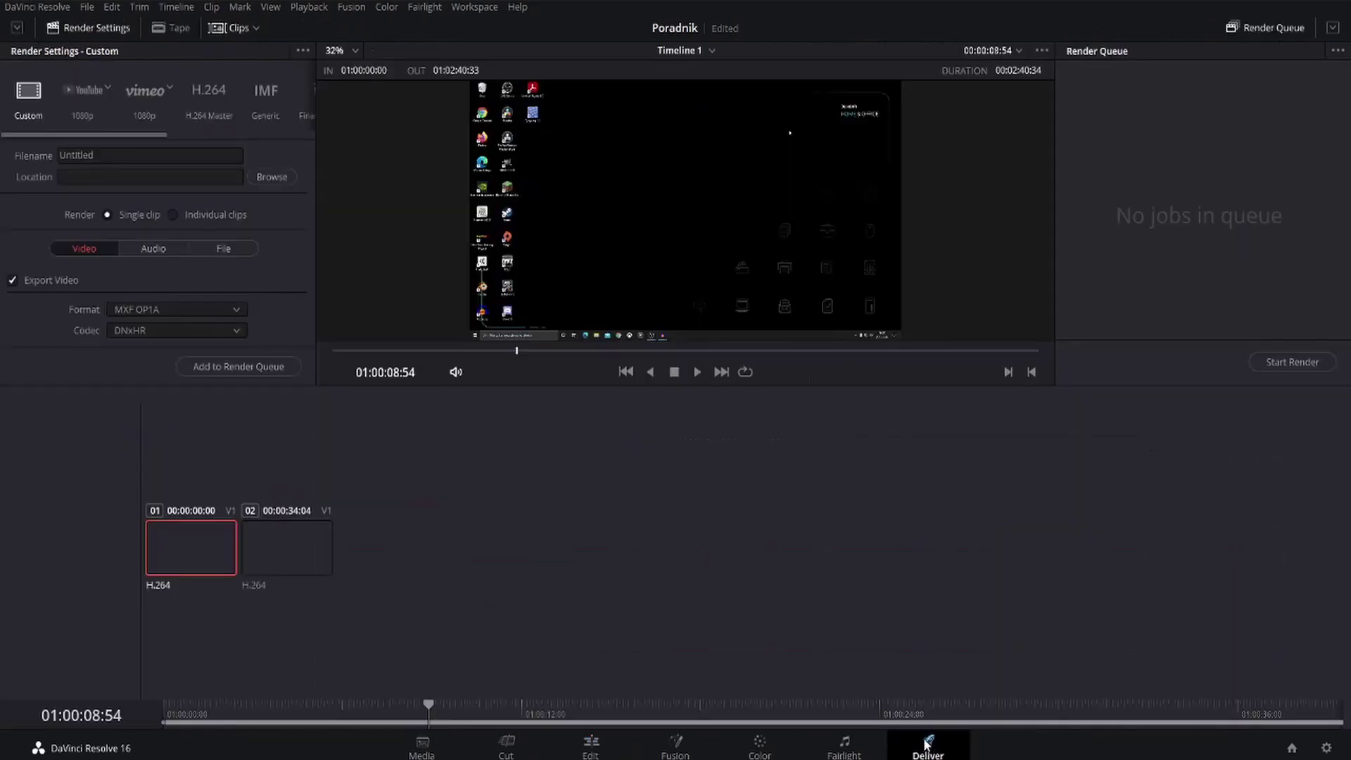
double_click(113, 158)
key("BackSpace")
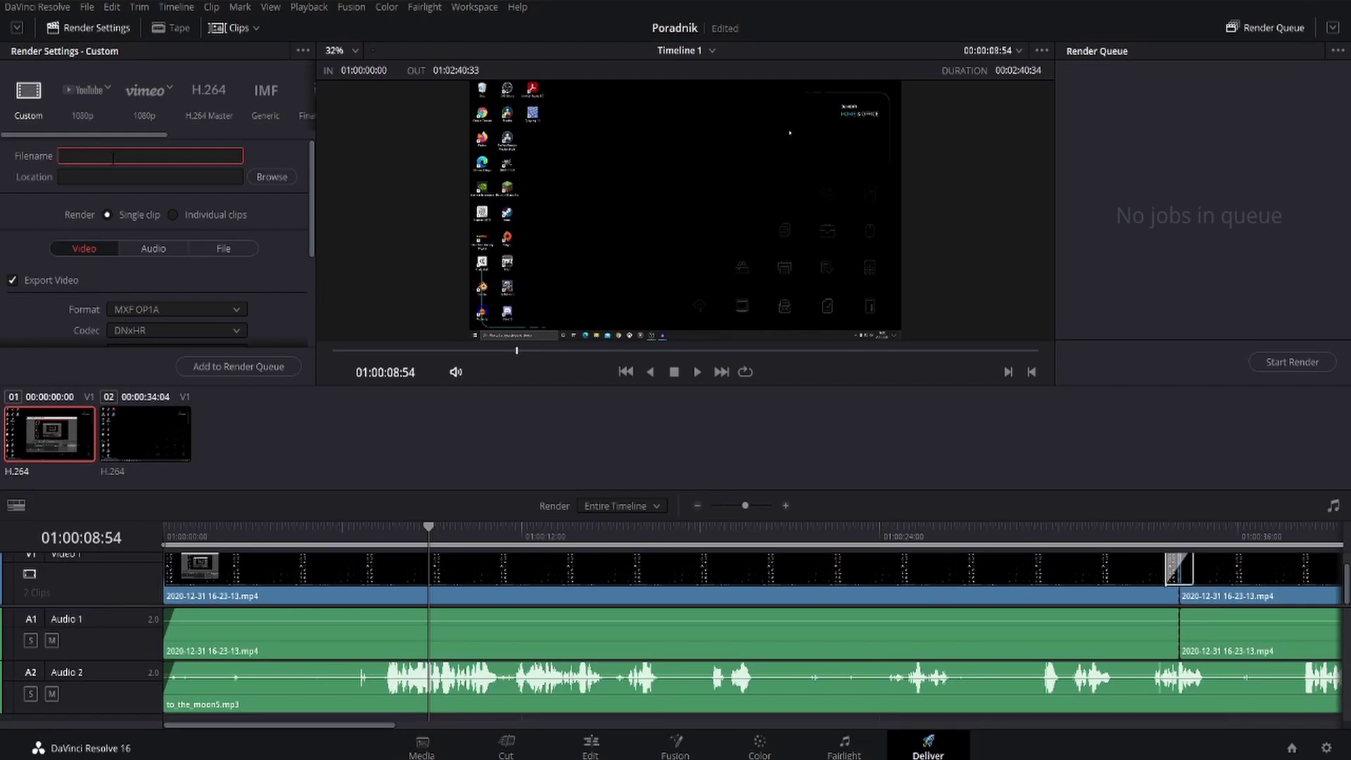
type("Poradnik")
left_click(186, 177)
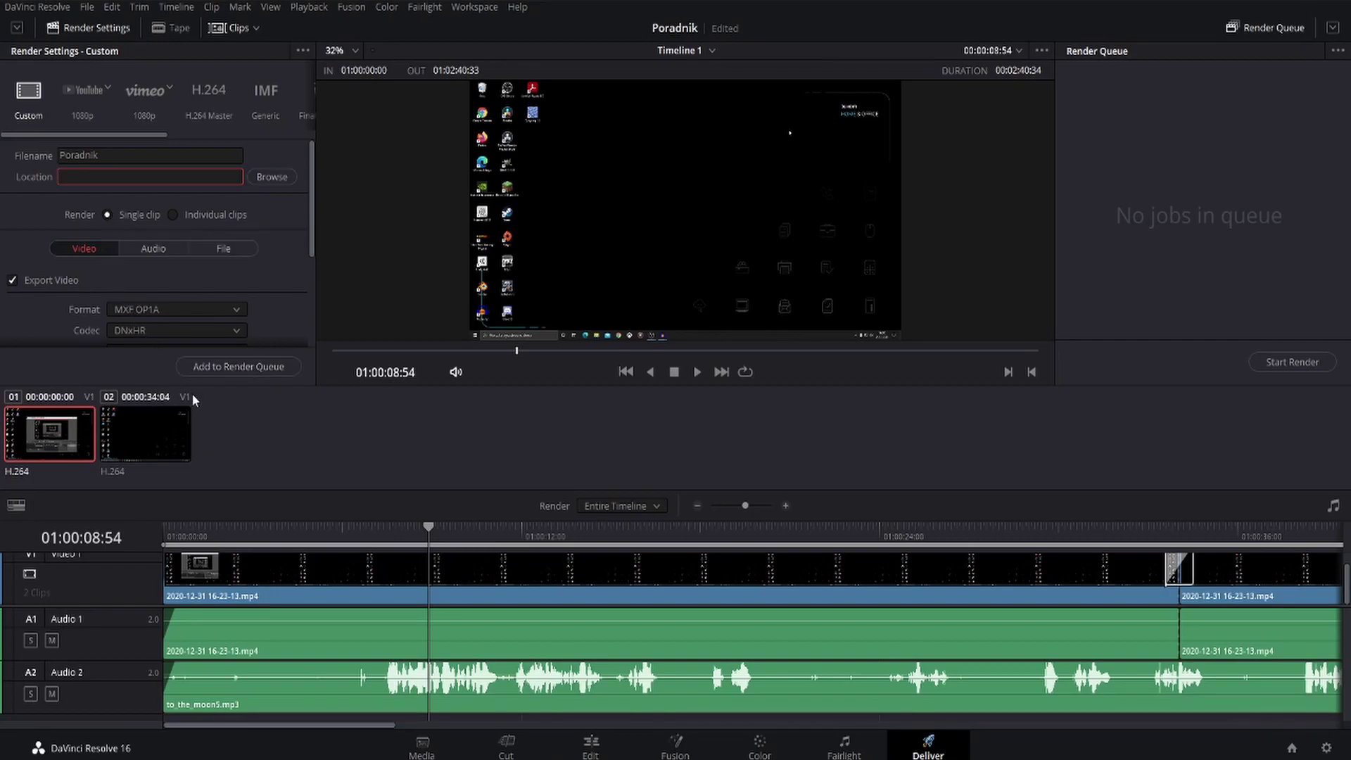
left_click(173, 216)
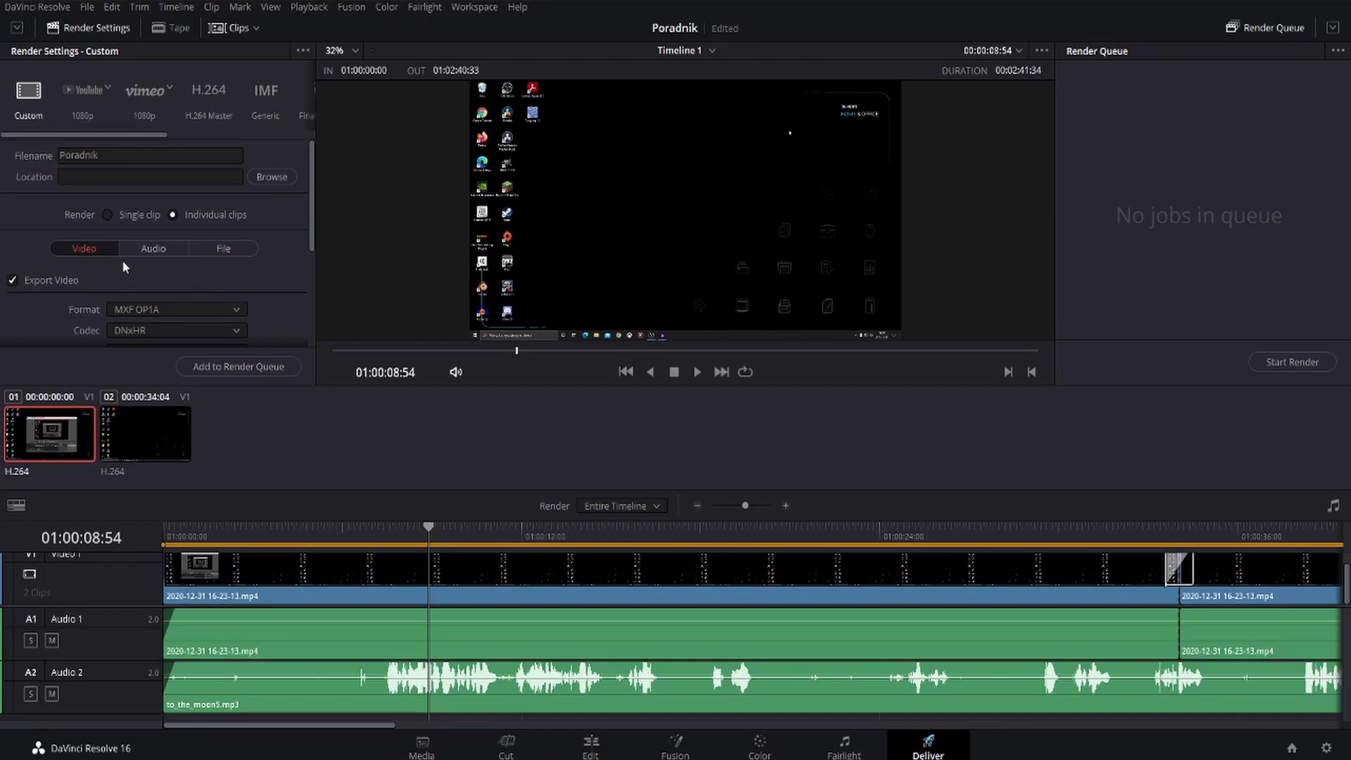
left_click(106, 217)
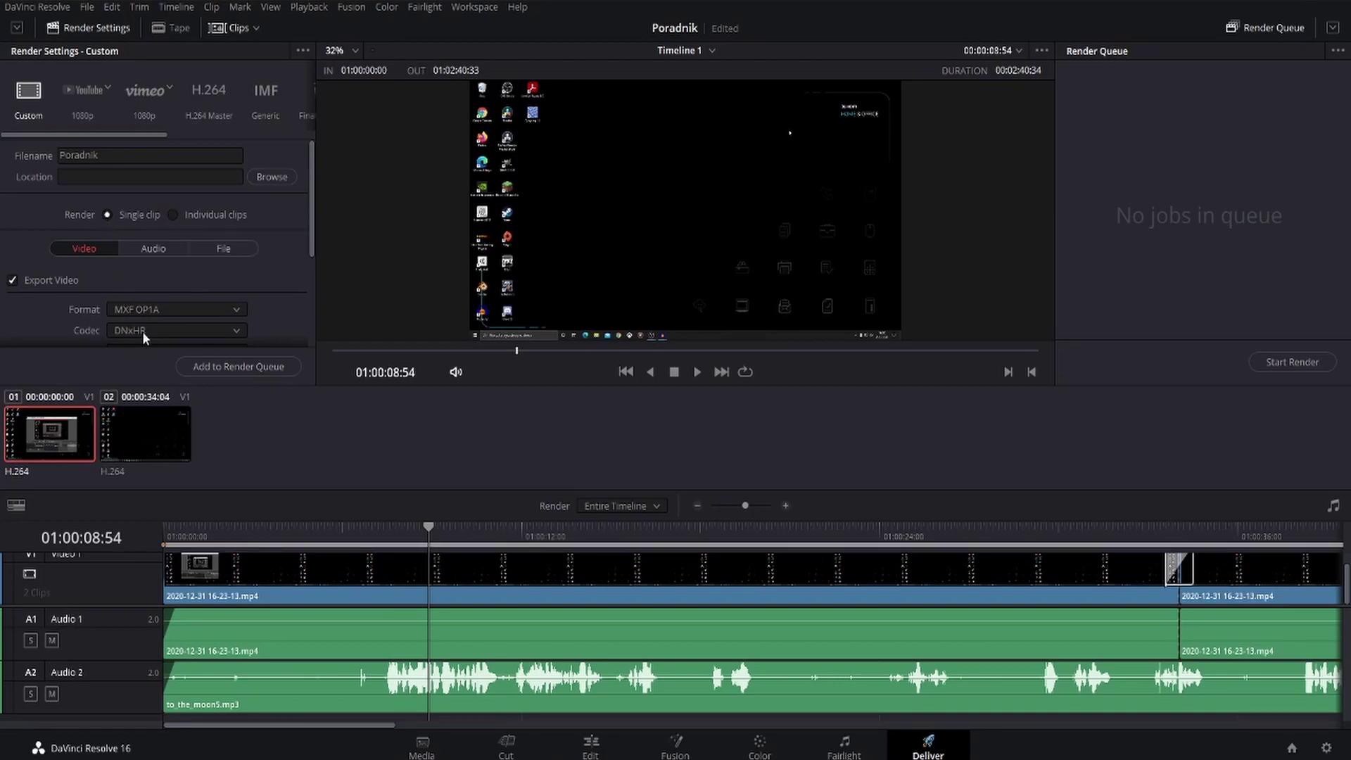
- Set the video export format to MP4
scroll(104, 239, "down", 3)
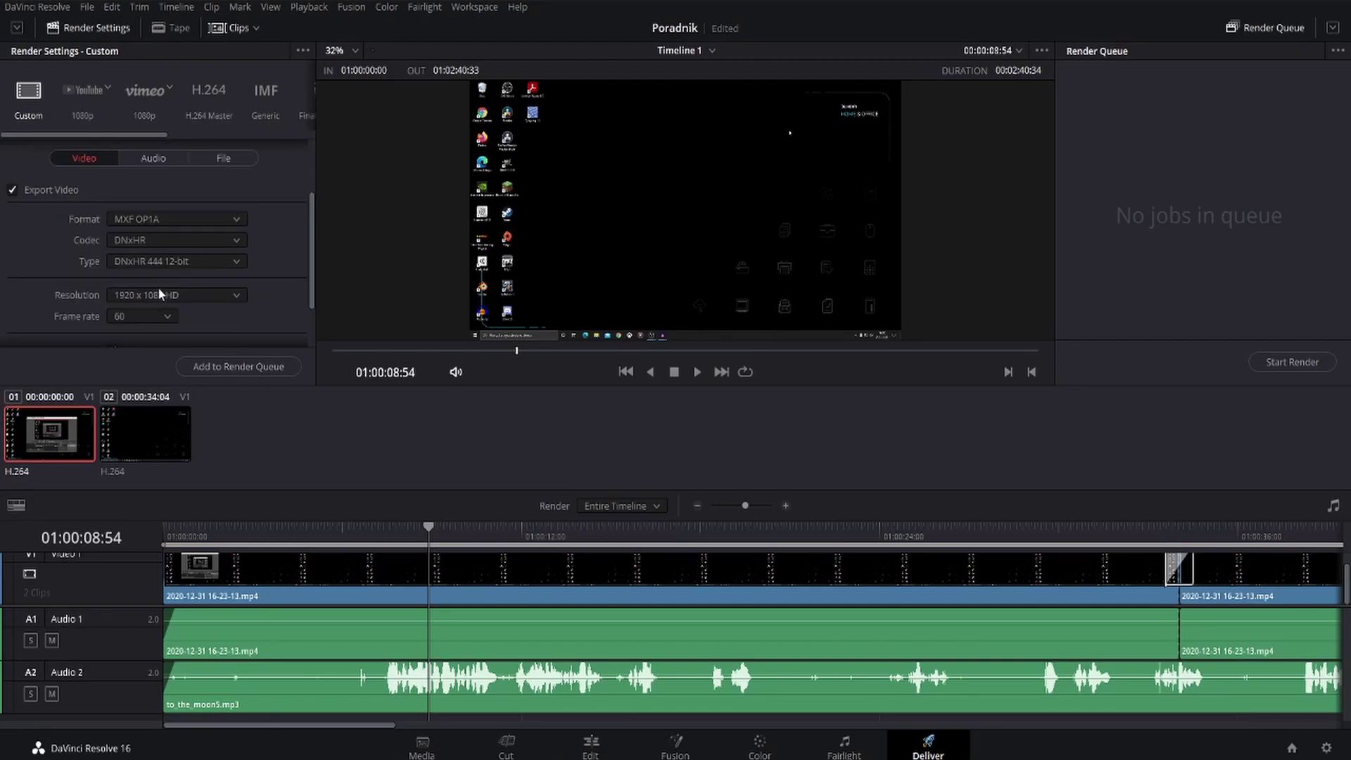
left_click(154, 221)
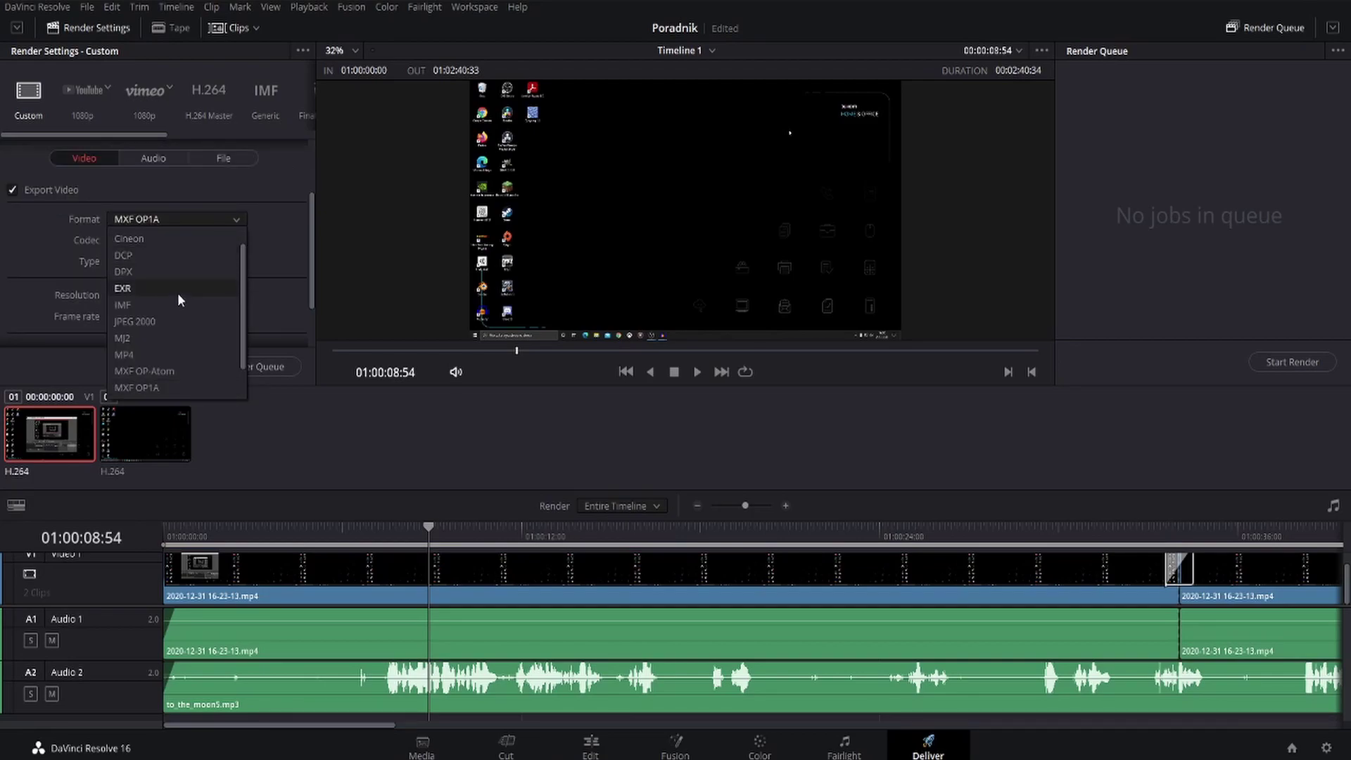
left_click(161, 355)
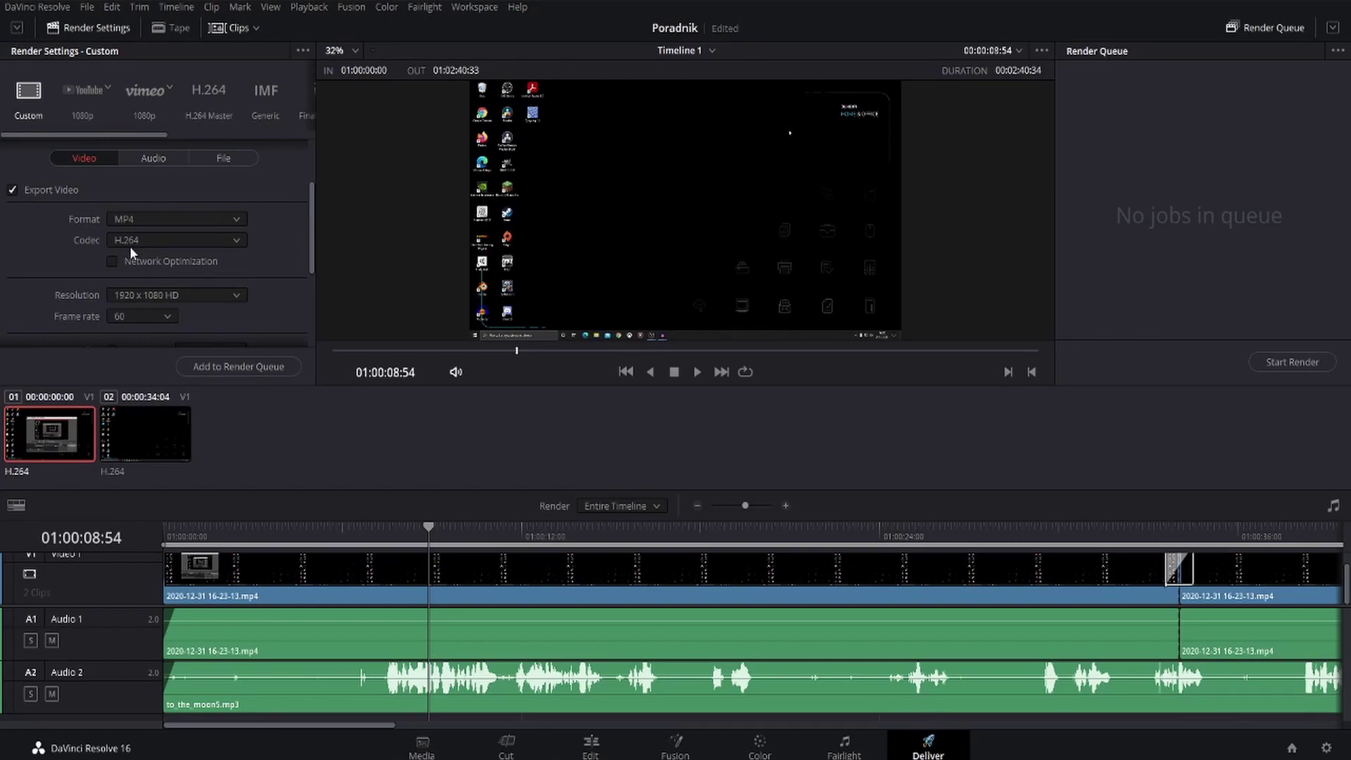
- Restrict the video export quality to 45000 Kb/s
scroll(187, 290, "down", 3)
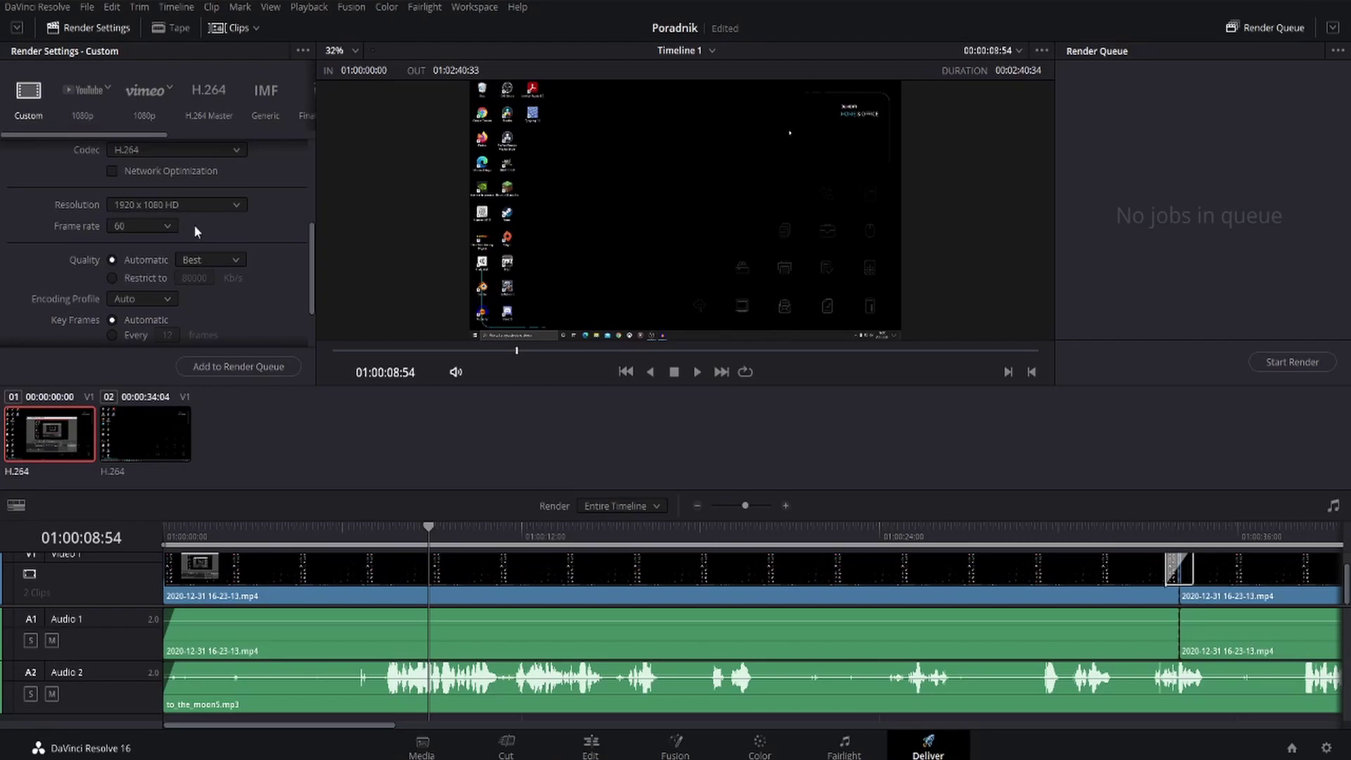
scroll(194, 225, "down", 2)
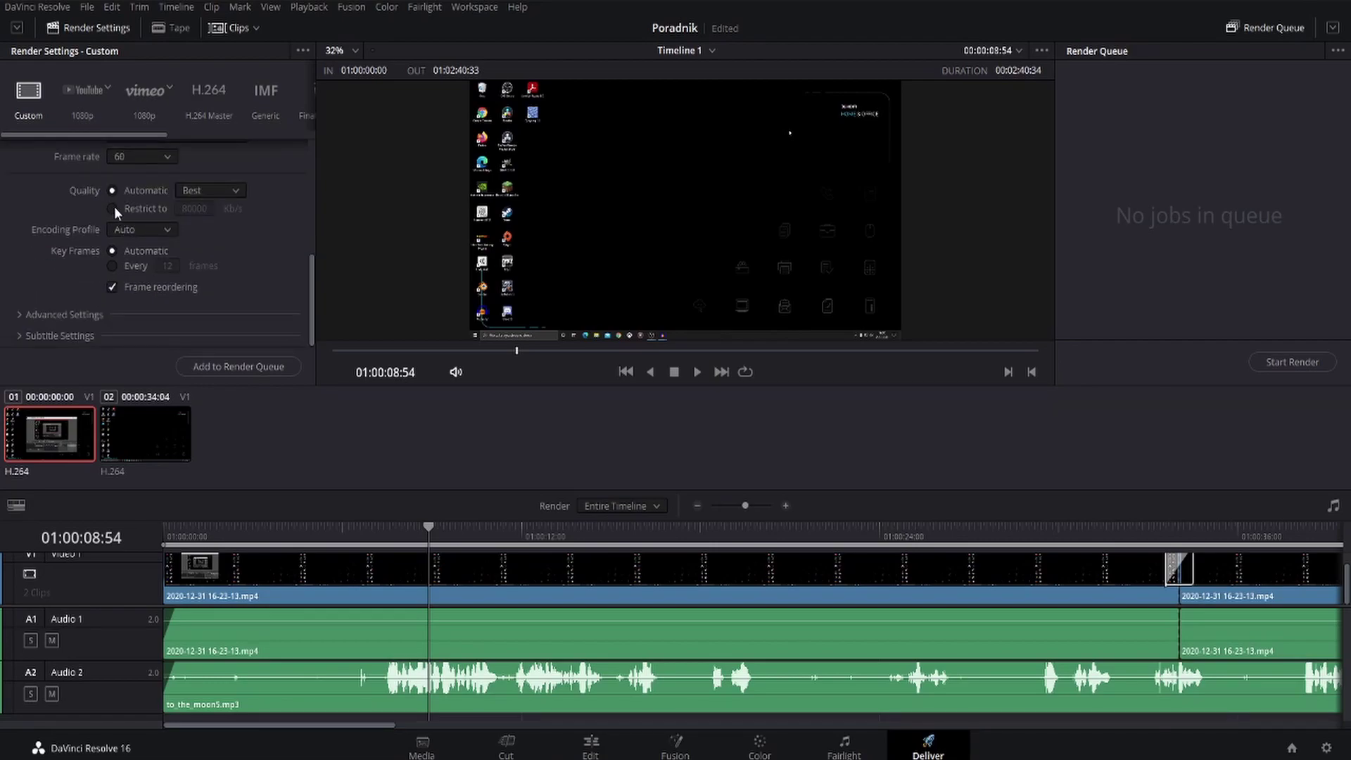
left_click(112, 209)
left_click(198, 209)
key("BackSpace")
type("45000")
- Select AAC as the codec in the audio export settings
scroll(222, 264, "up", 8)
left_click(137, 247)
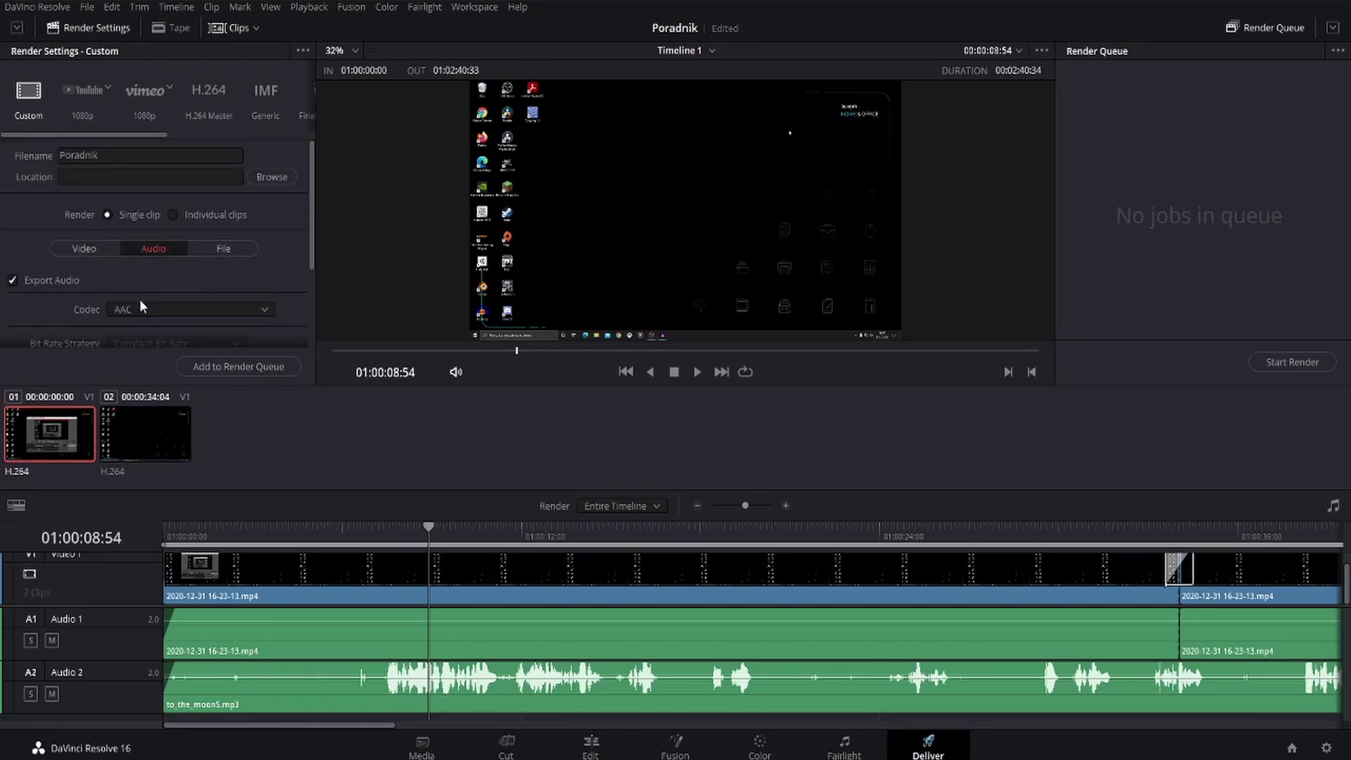
scroll(140, 300, "down", 3)
left_click(146, 214)
left_click(138, 239)
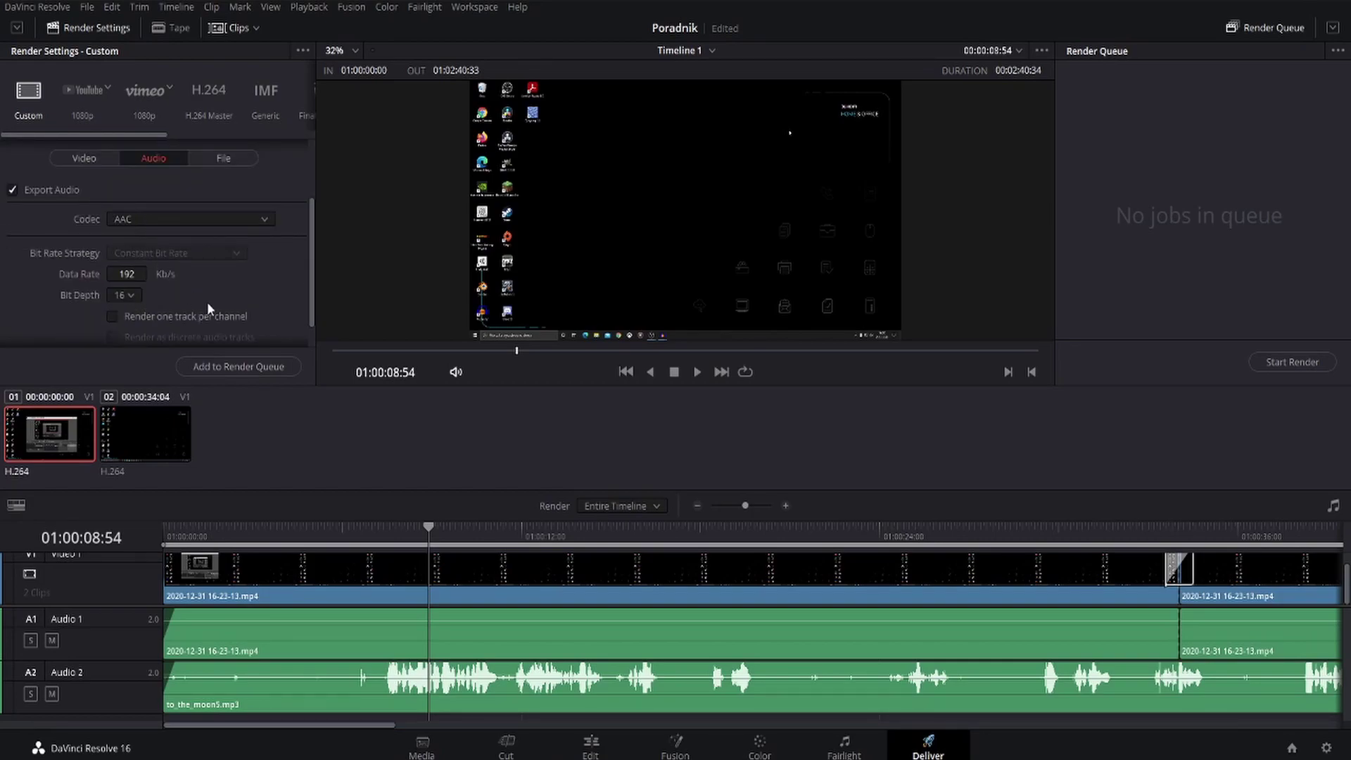
scroll(218, 292, "up", 2)
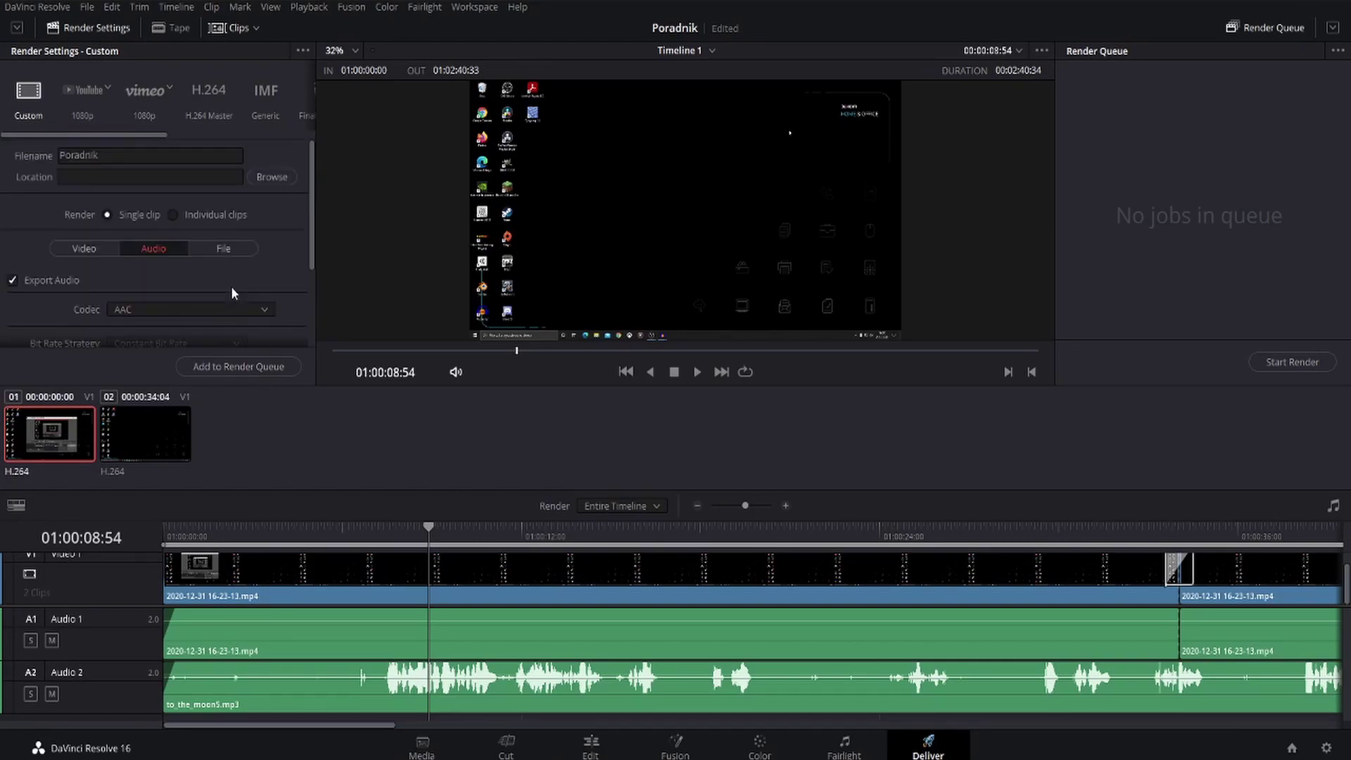
- Add the Poradnik render job to the render queue with C:\davinci as its destination folder
left_click(242, 367)
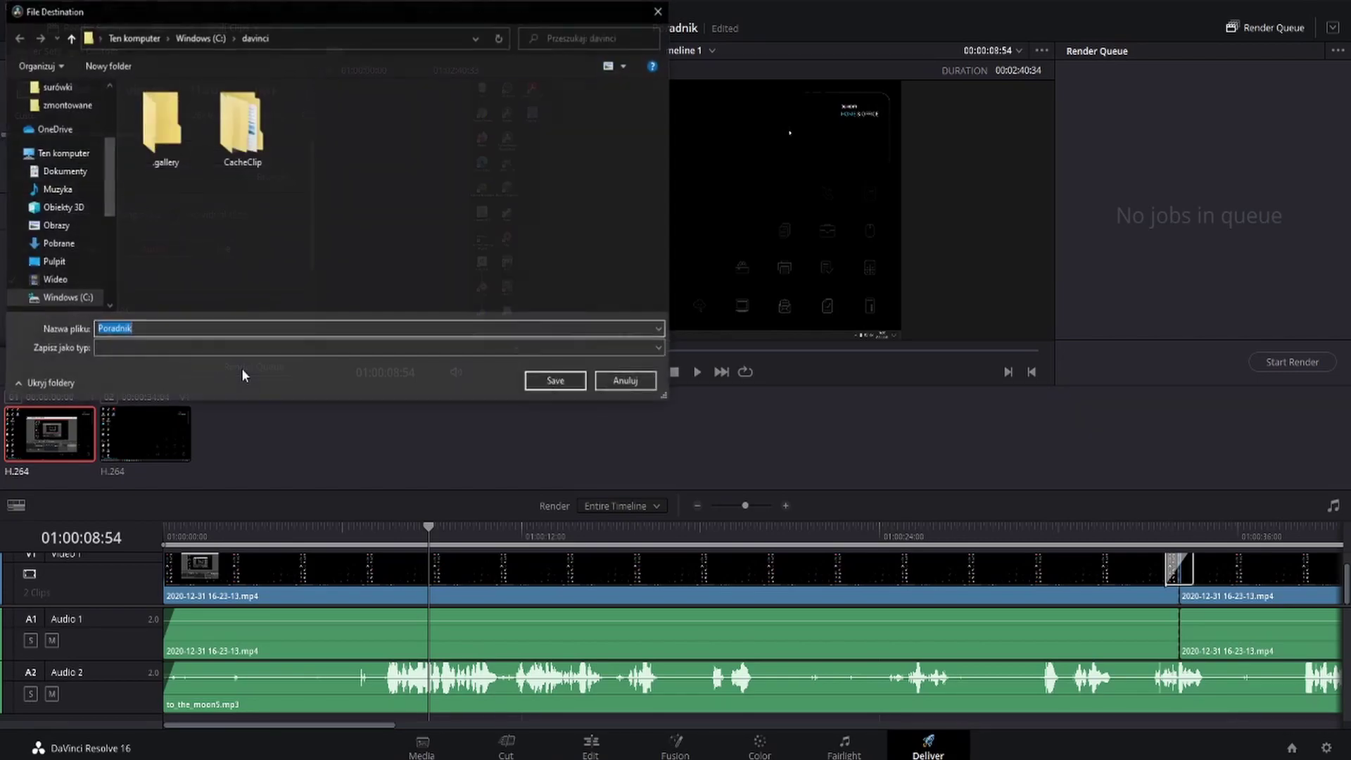
left_click(549, 381)
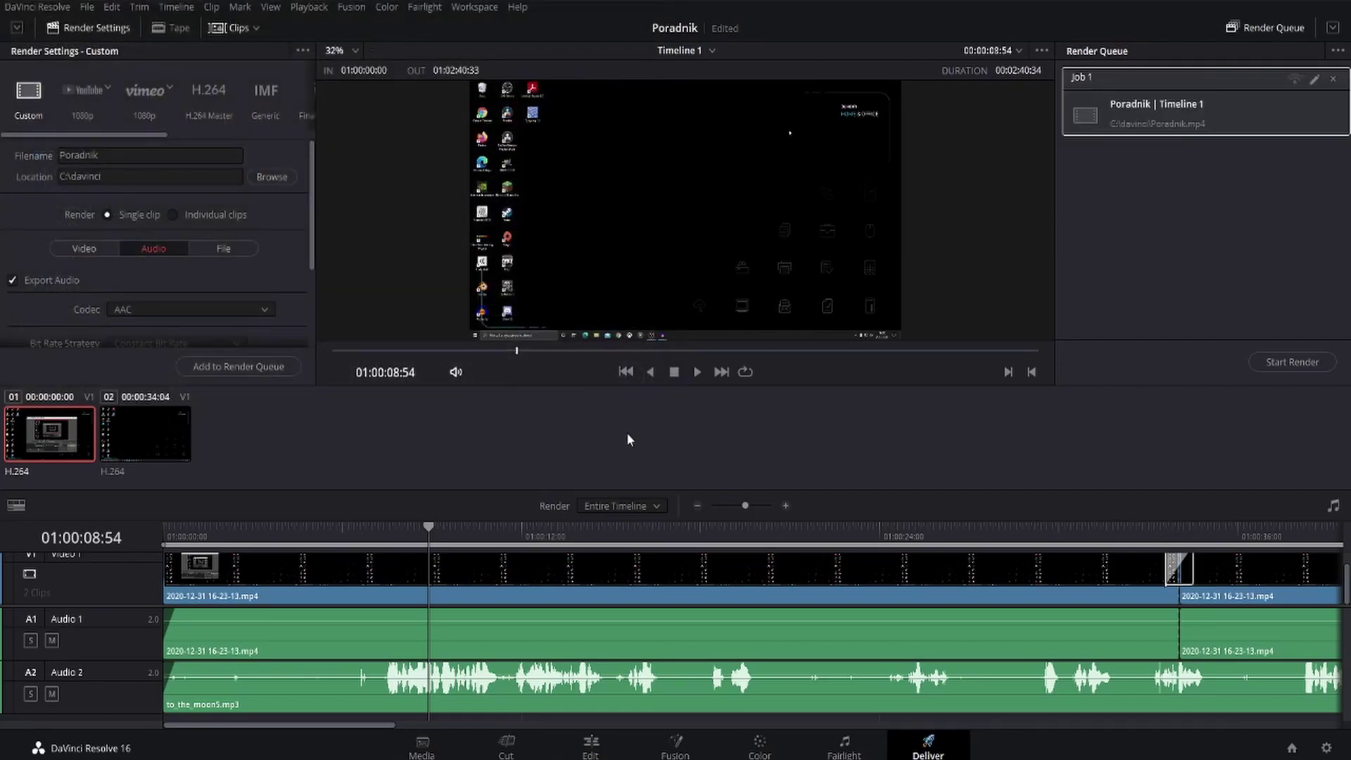